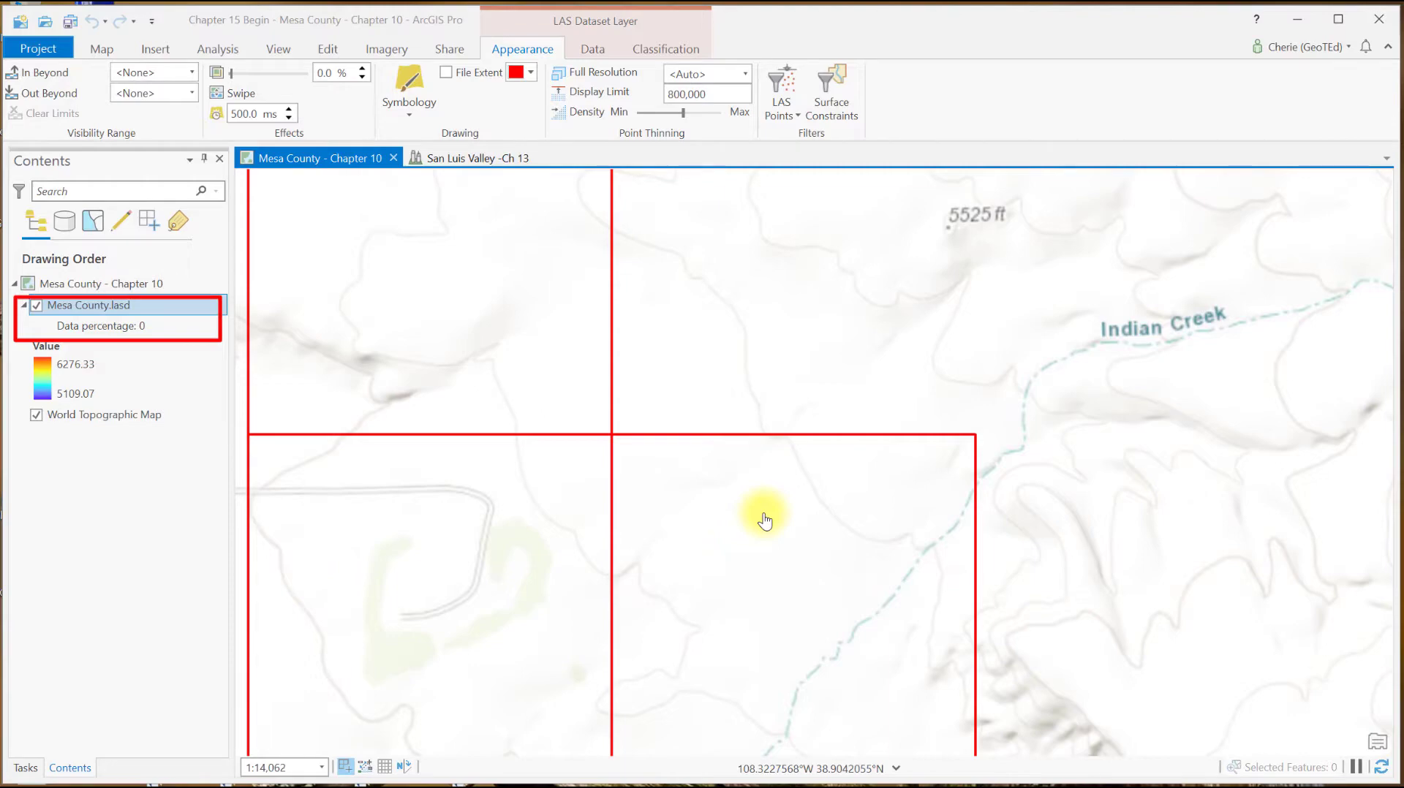
- Zoom in on the Mesa County.lasd tiles until the LAS points draw, and watch the layer's data percentage
scroll(765, 520, "up", 2)
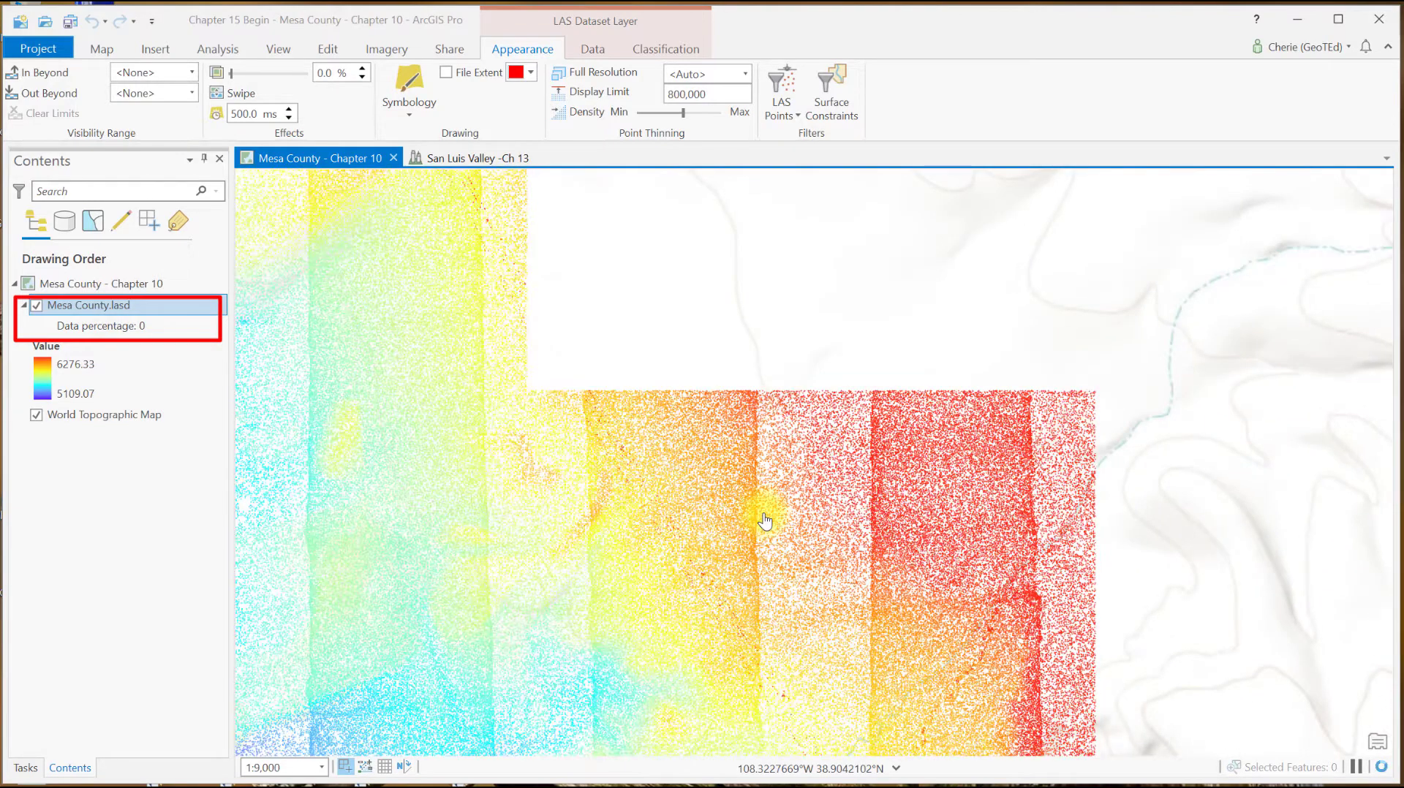
scroll(764, 520, "up", 2)
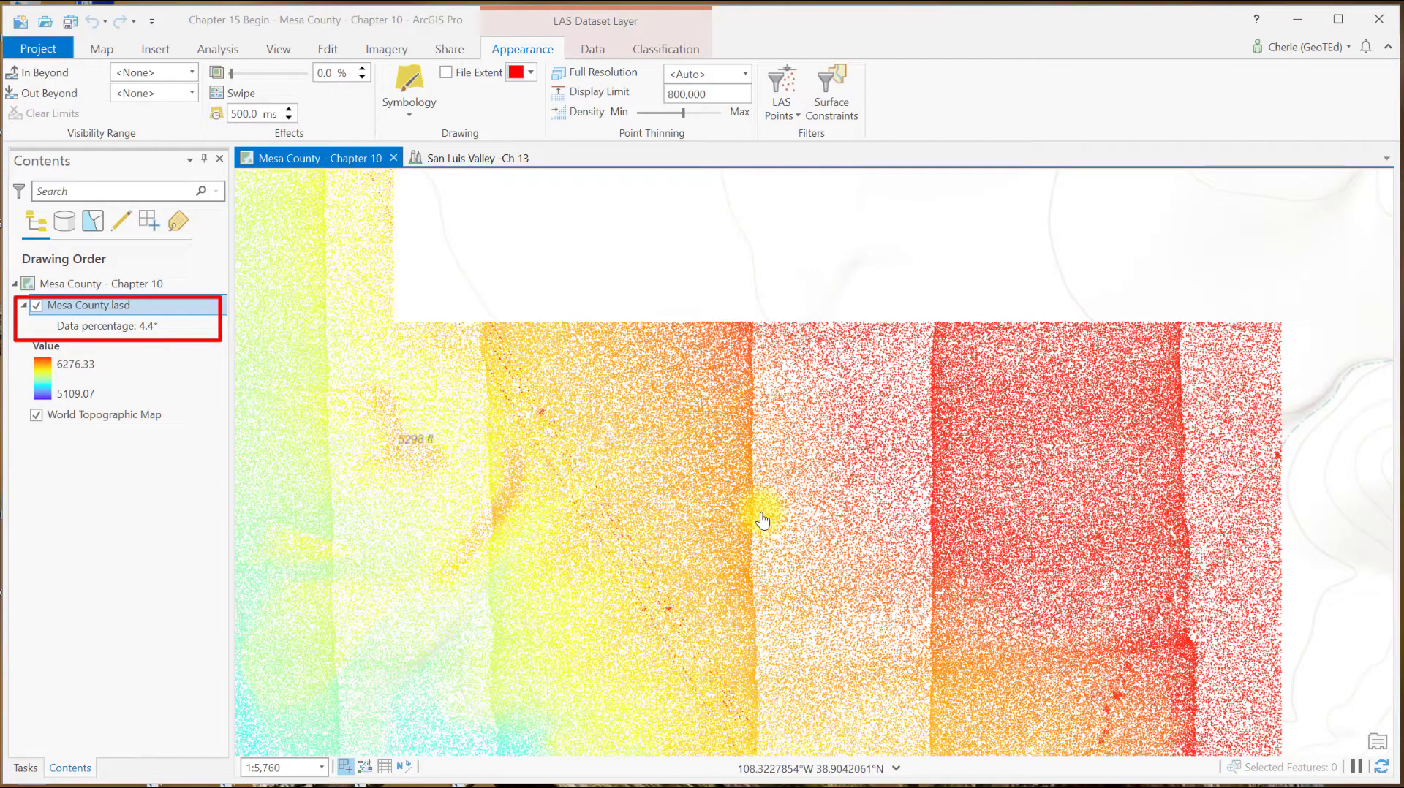
scroll(763, 520, "up", 4)
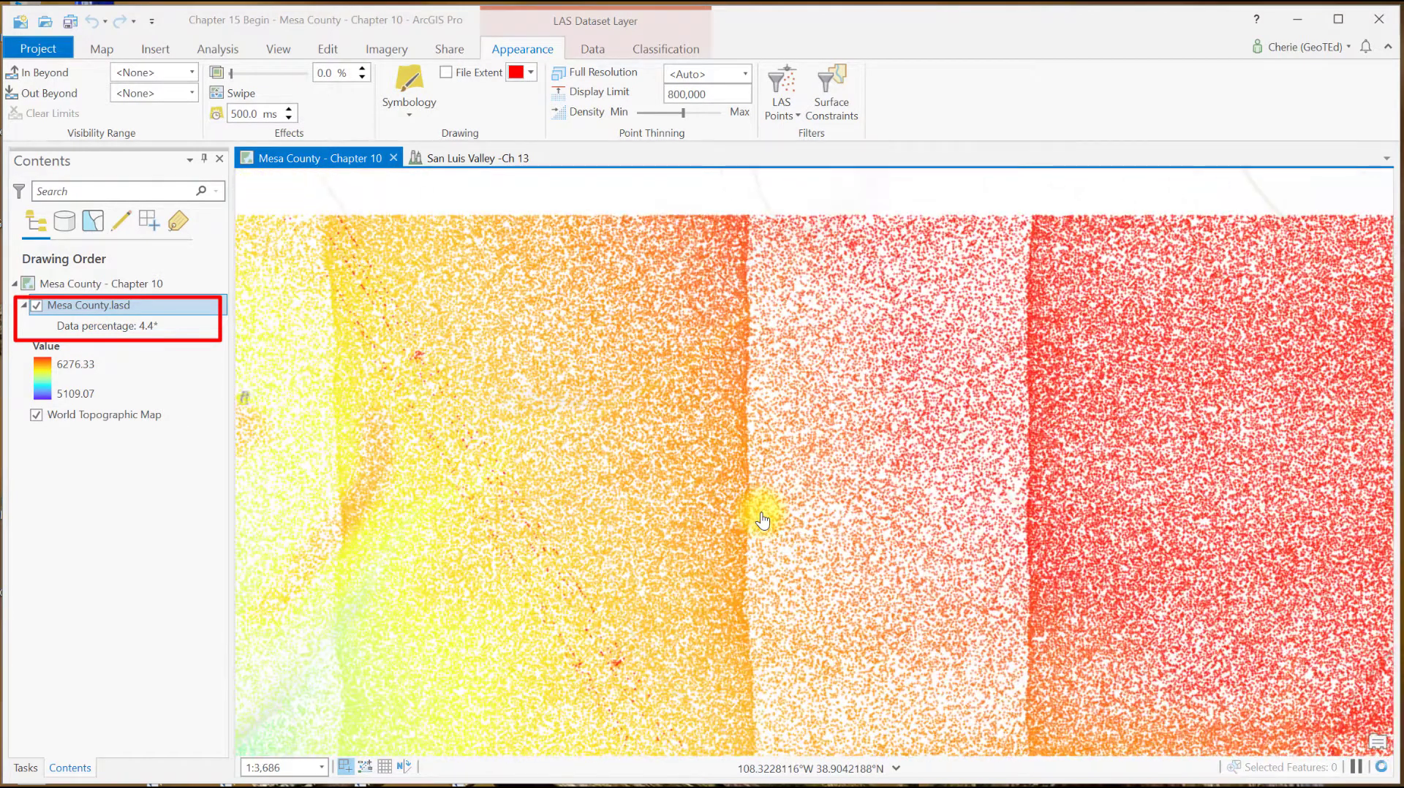
scroll(762, 520, "up", 2)
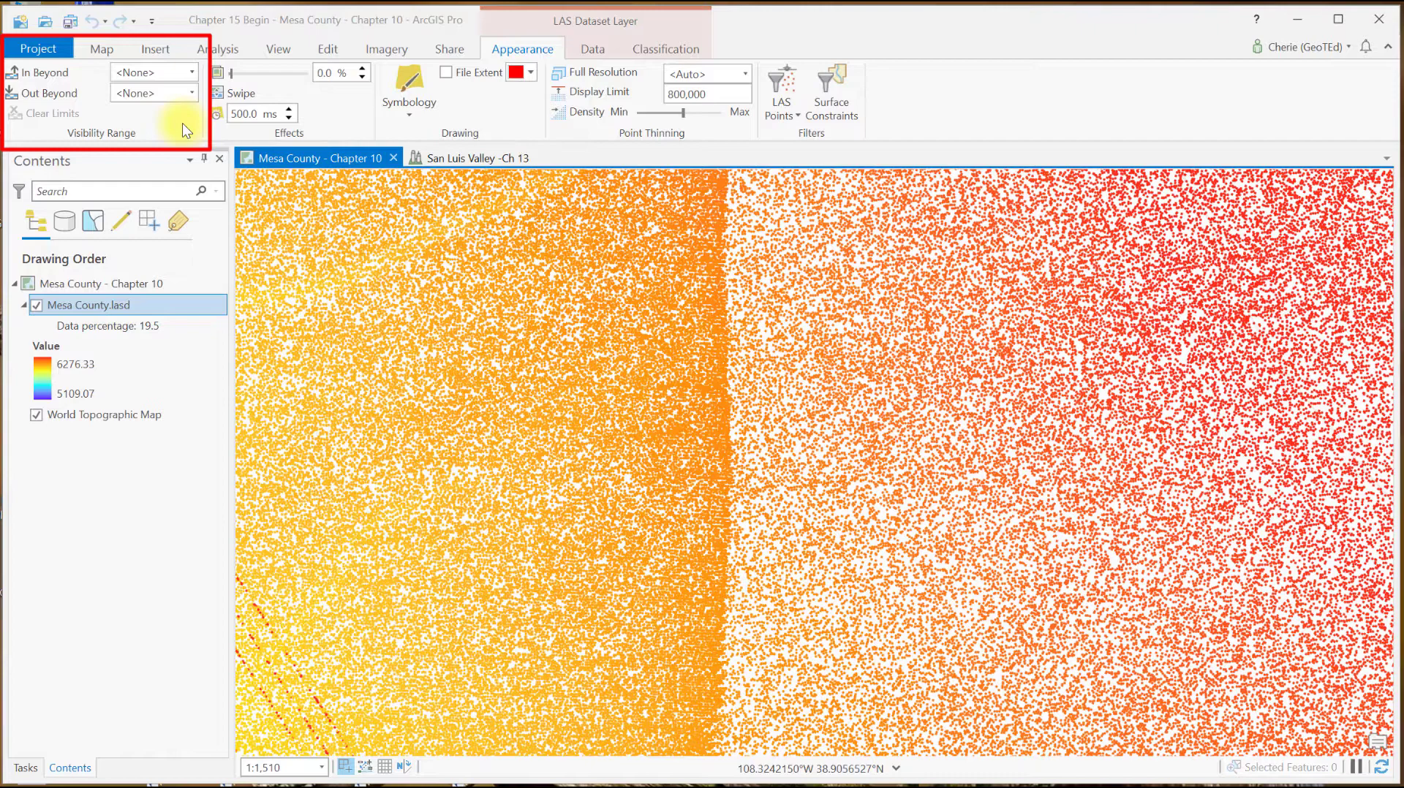
- Try an In Beyond visibility limit of 1:5,000 on the LAS layer at different scales, and reset it to None
left_click(191, 72)
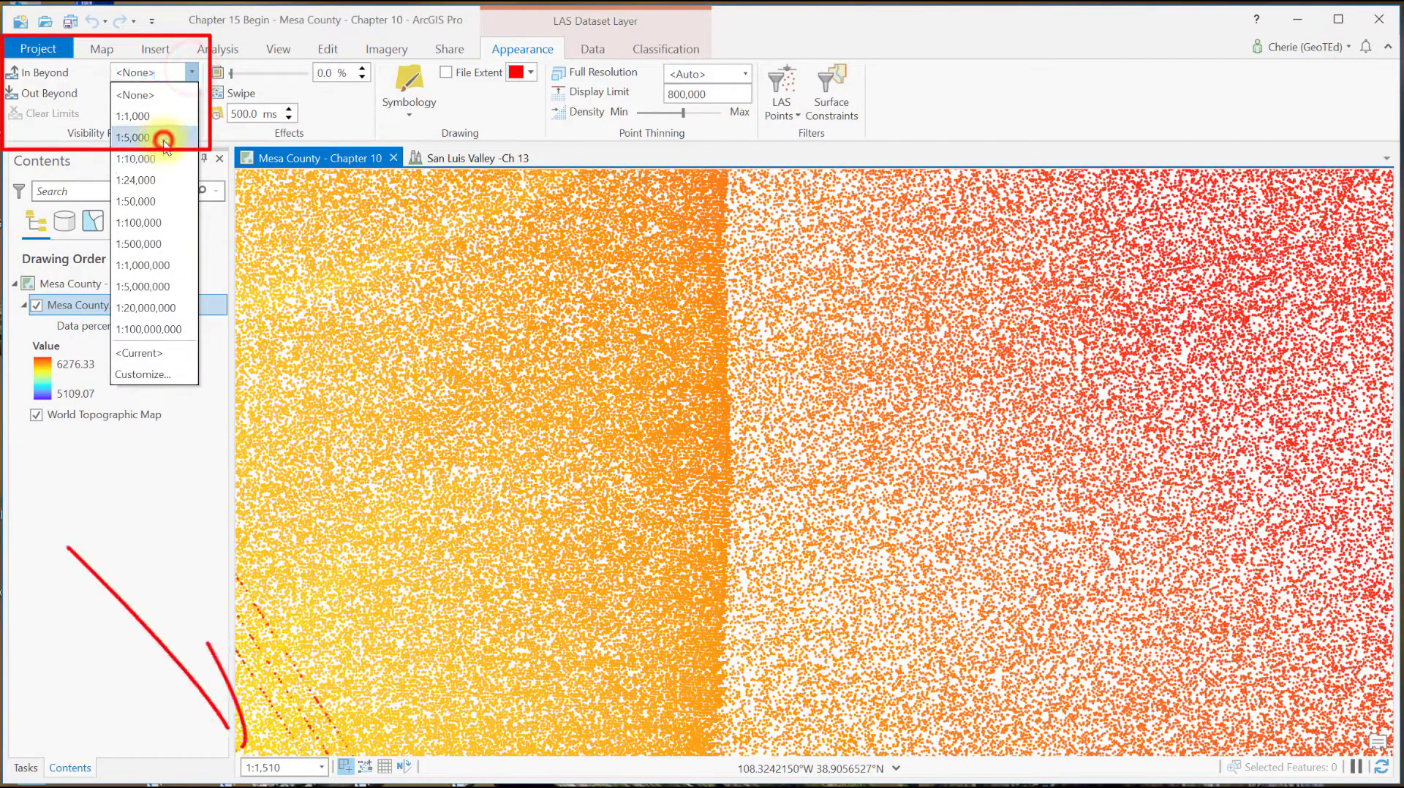
left_click(166, 139)
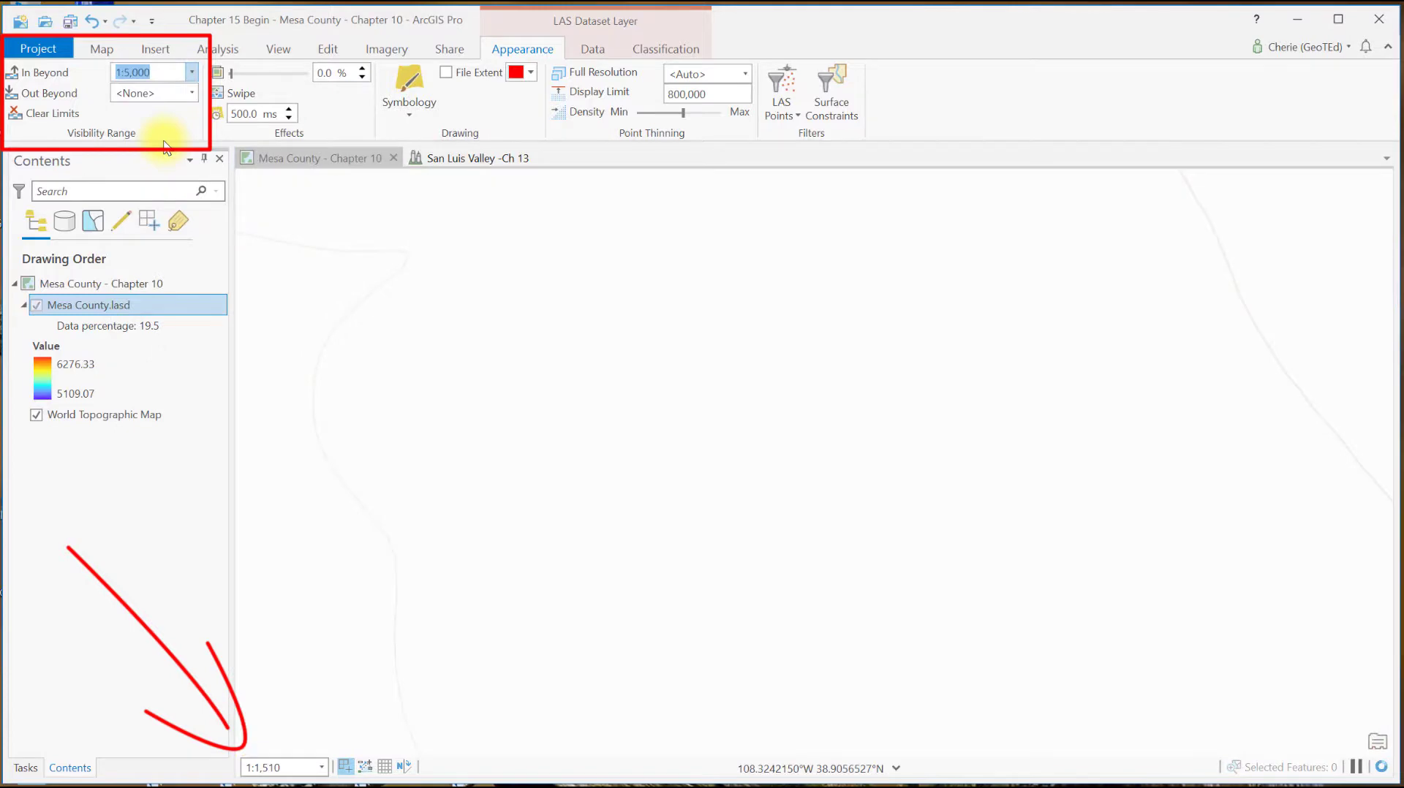
scroll(669, 444, "up", 3)
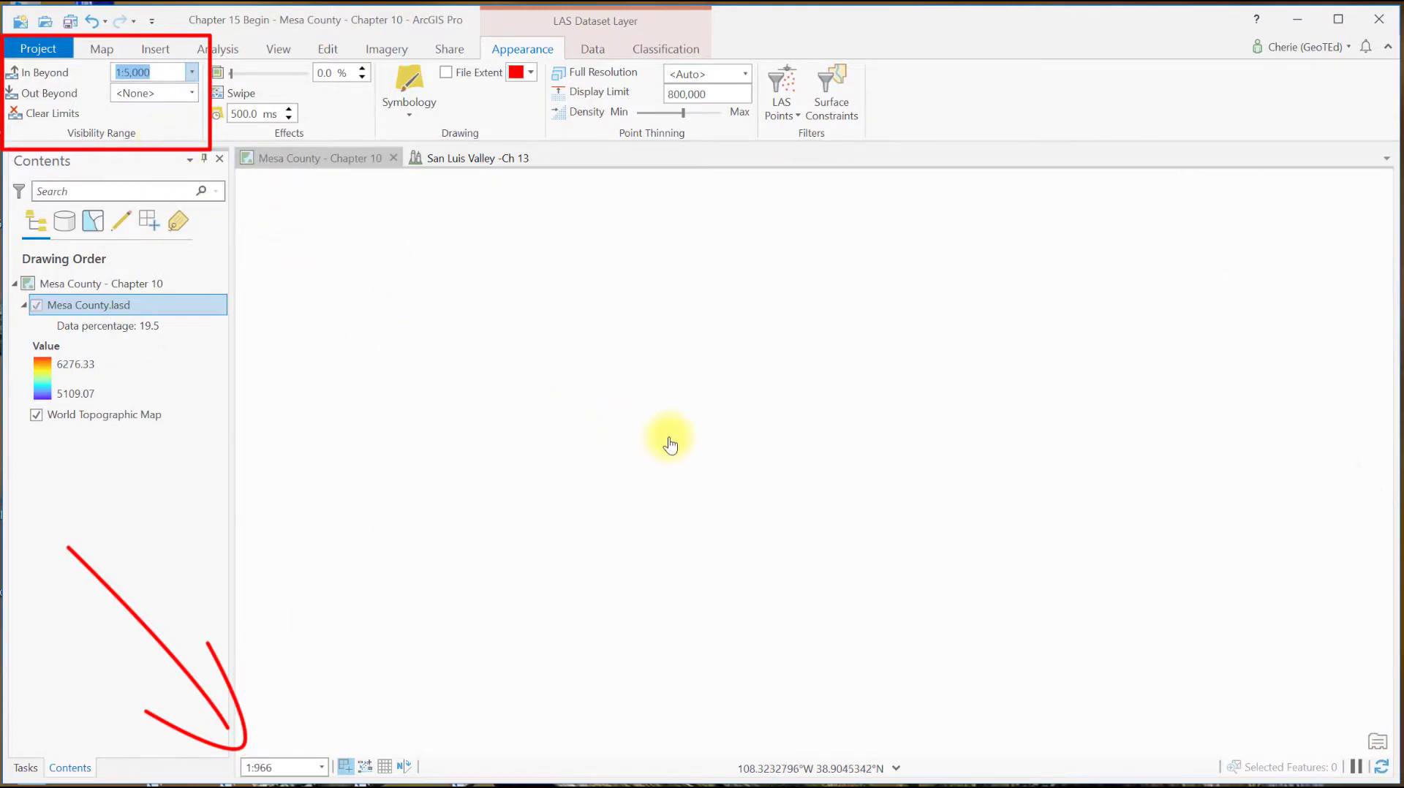
scroll(669, 445, "down", 5)
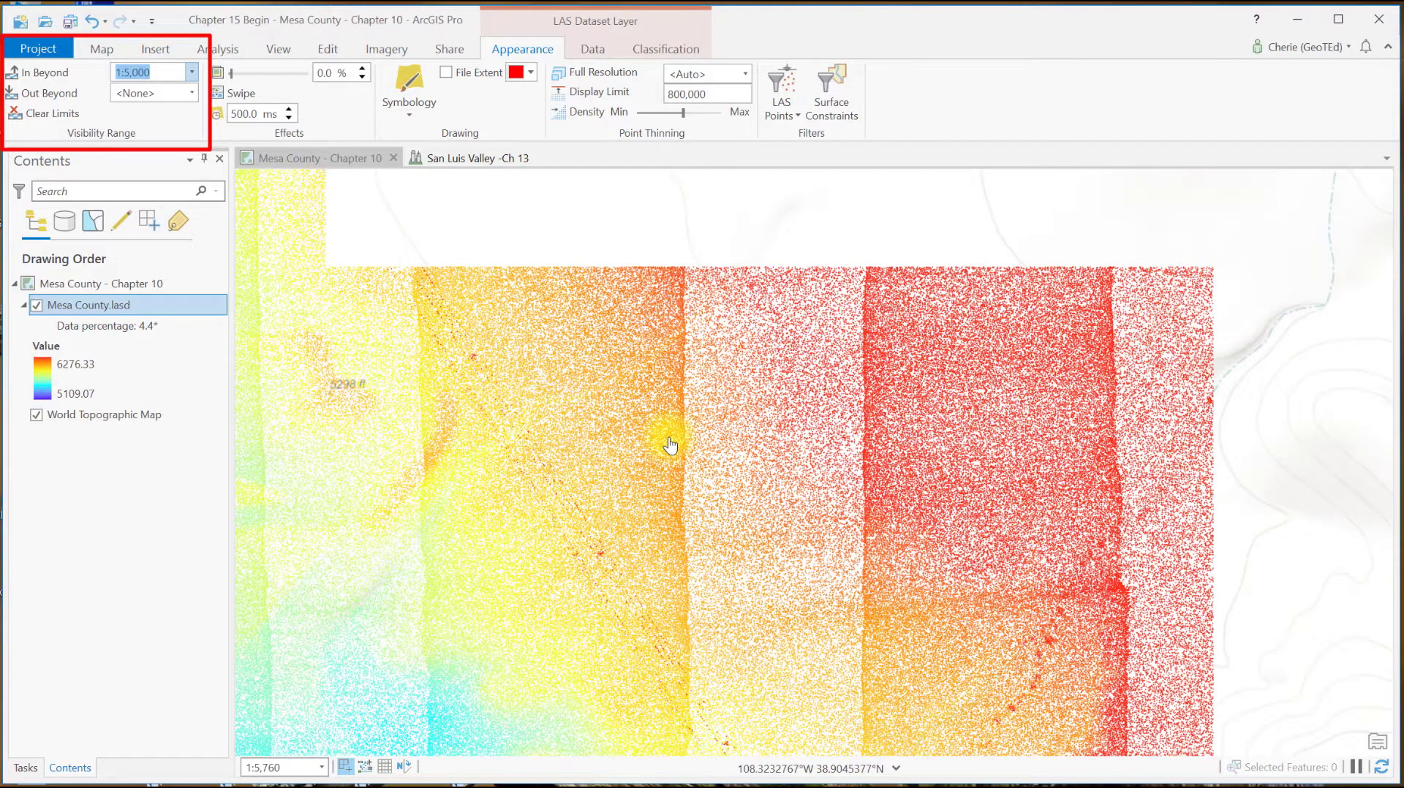
left_click(192, 73)
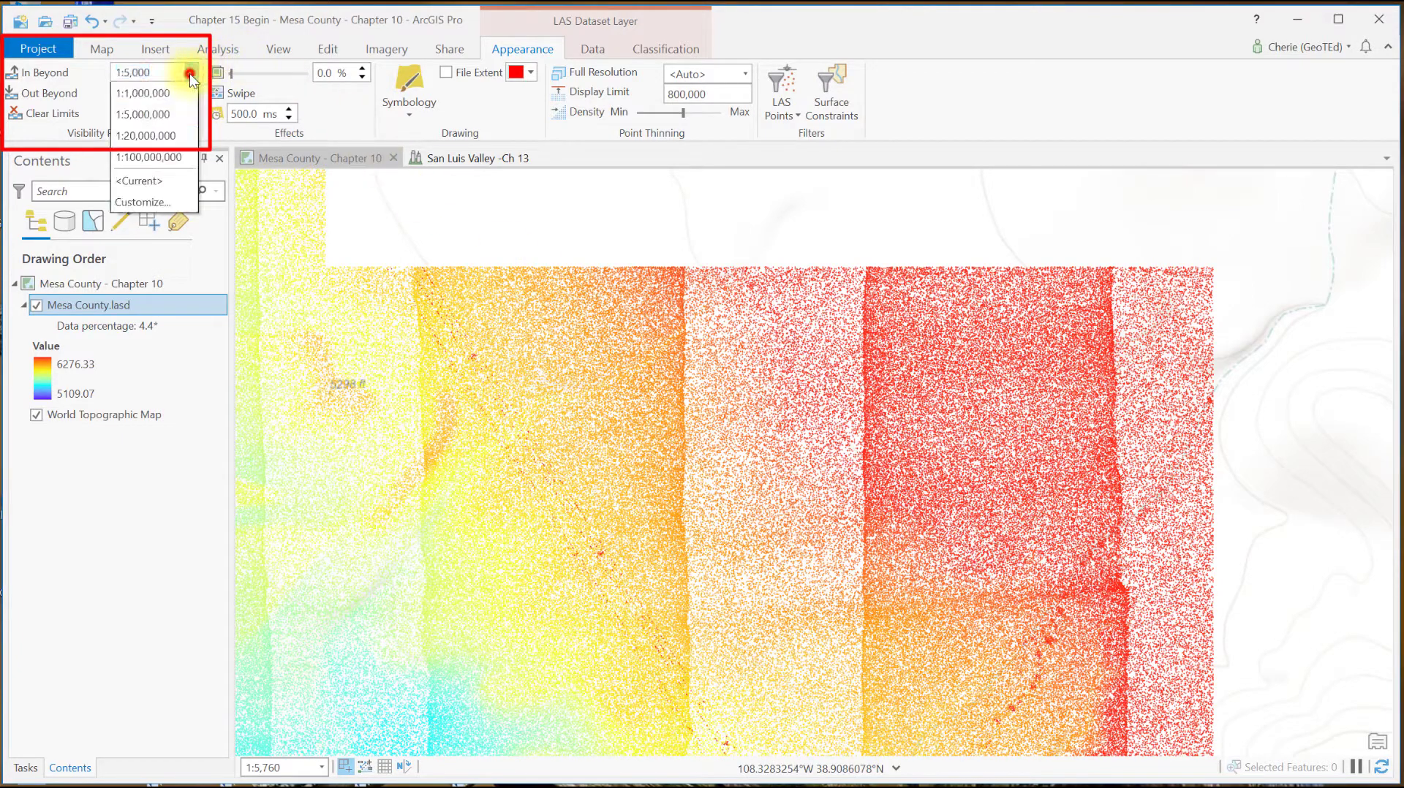
left_click(164, 98)
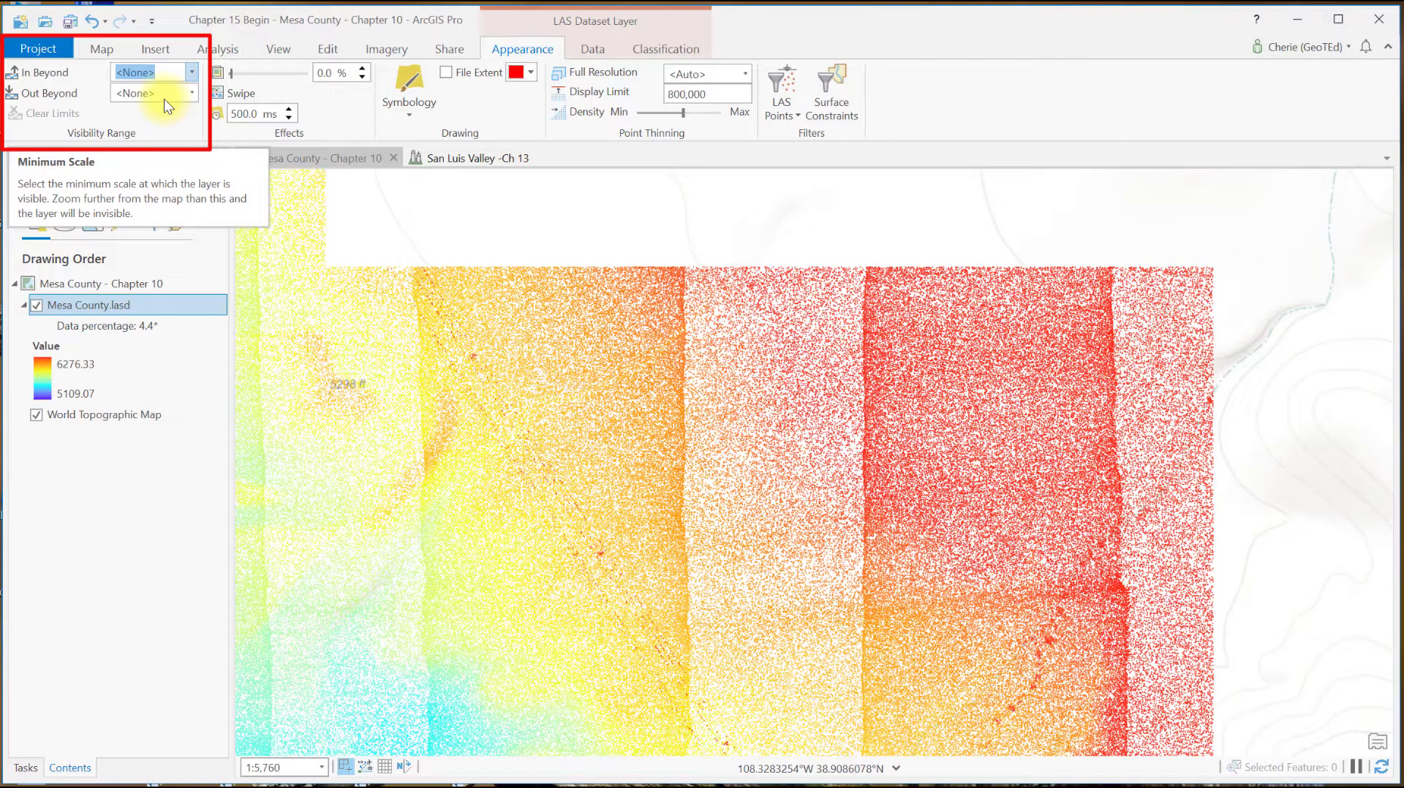
- Review the visibility range settings in the Mesa County.lasd layer properties without changing them
right_click(108, 303)
left_click(177, 611)
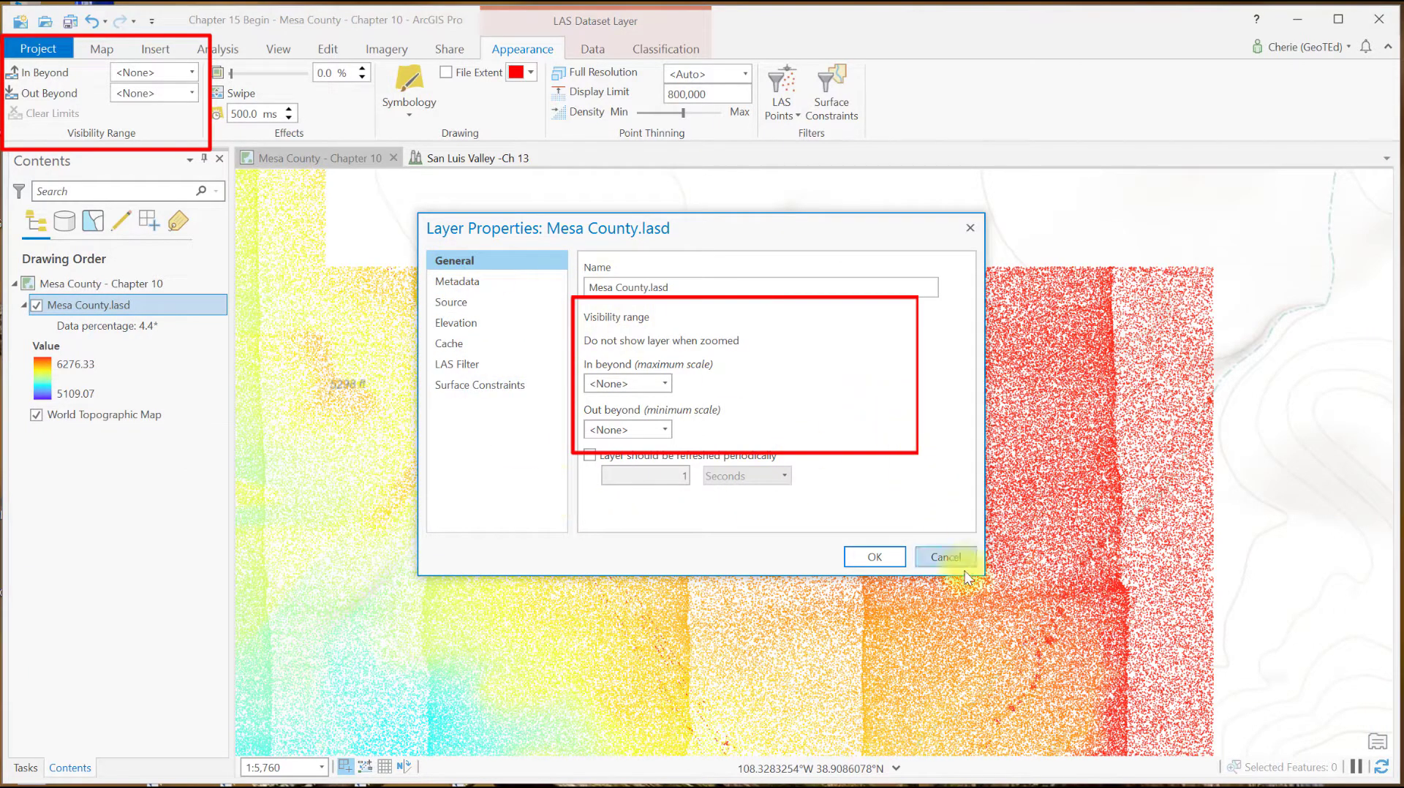
left_click(947, 556)
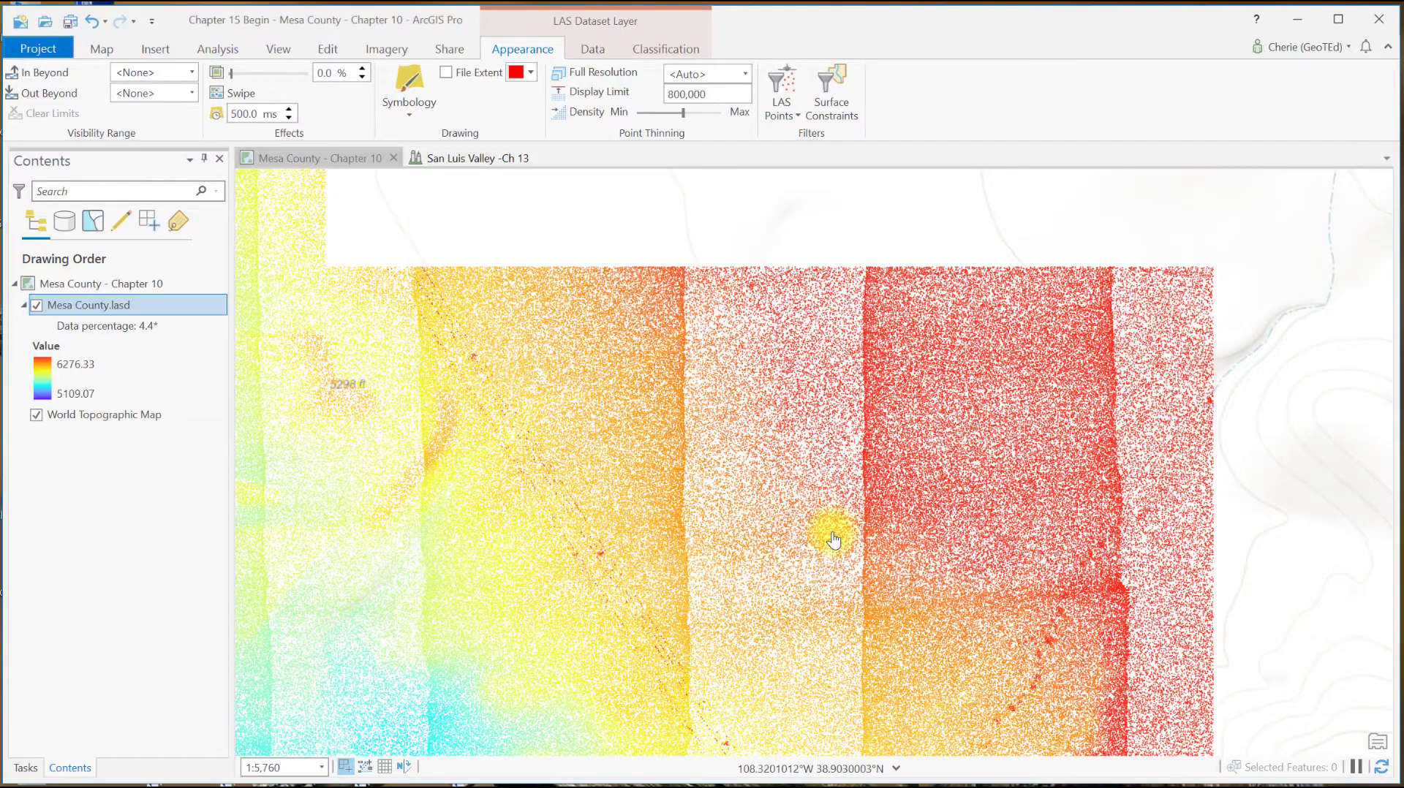
- Set the transparency of the Mesa County.lasd layer to 14%
left_click_drag(773, 516, 1262, 536)
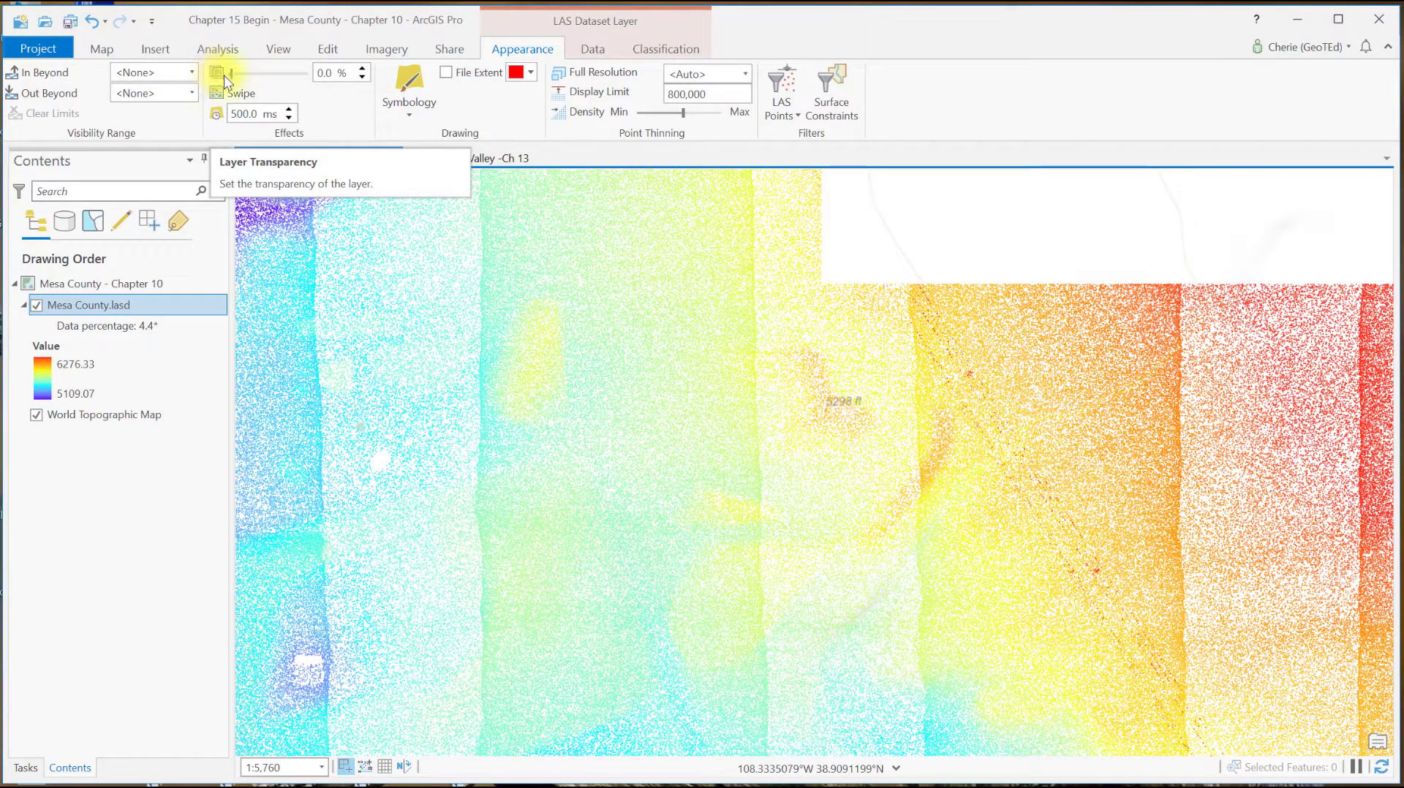
mouse_move(230, 76)
left_mouse_down()
mouse_move(293, 79)
mouse_move(240, 77)
left_mouse_up()
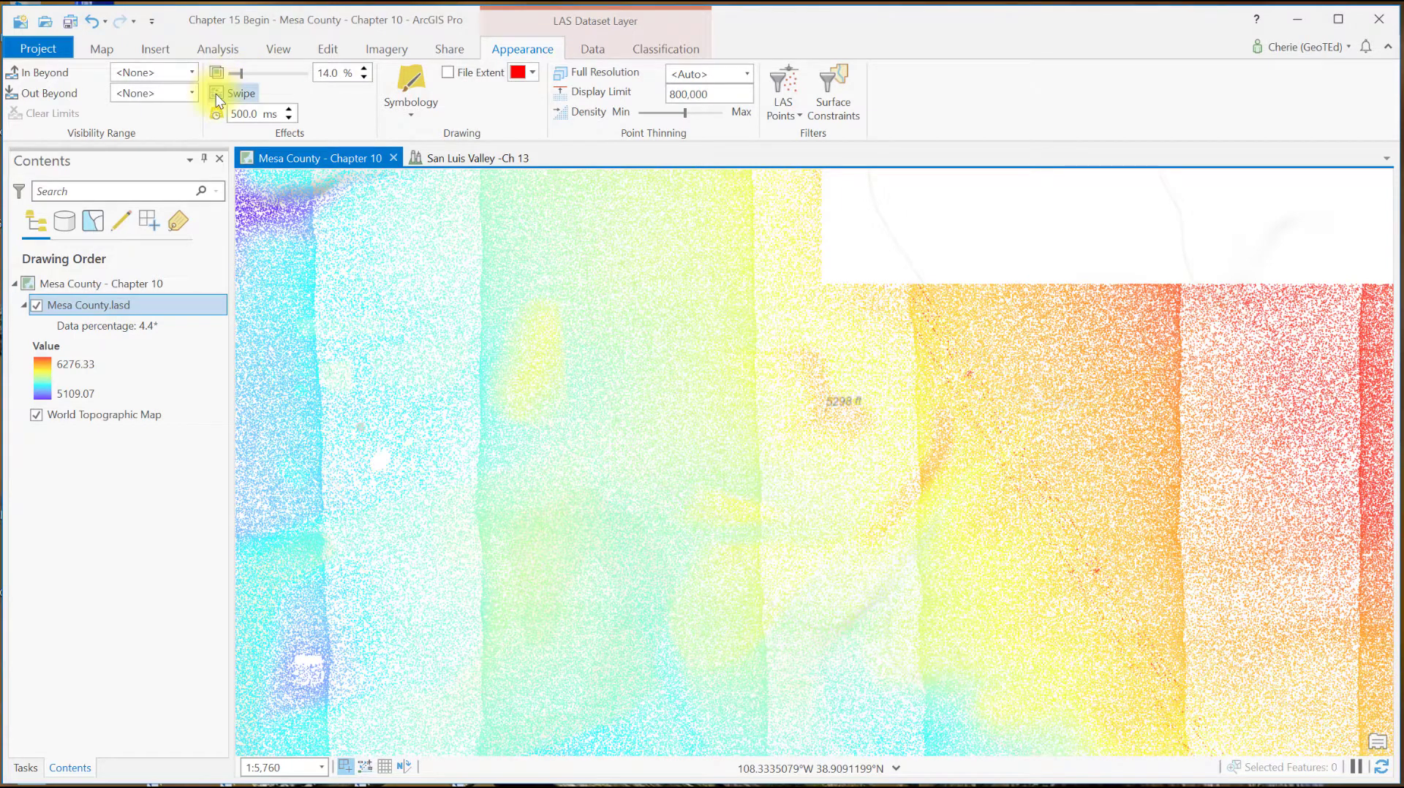
- Compare the LAS layer with the basemap beneath it using the Swipe tool and the 500 ms Flicker effect
left_click(217, 93)
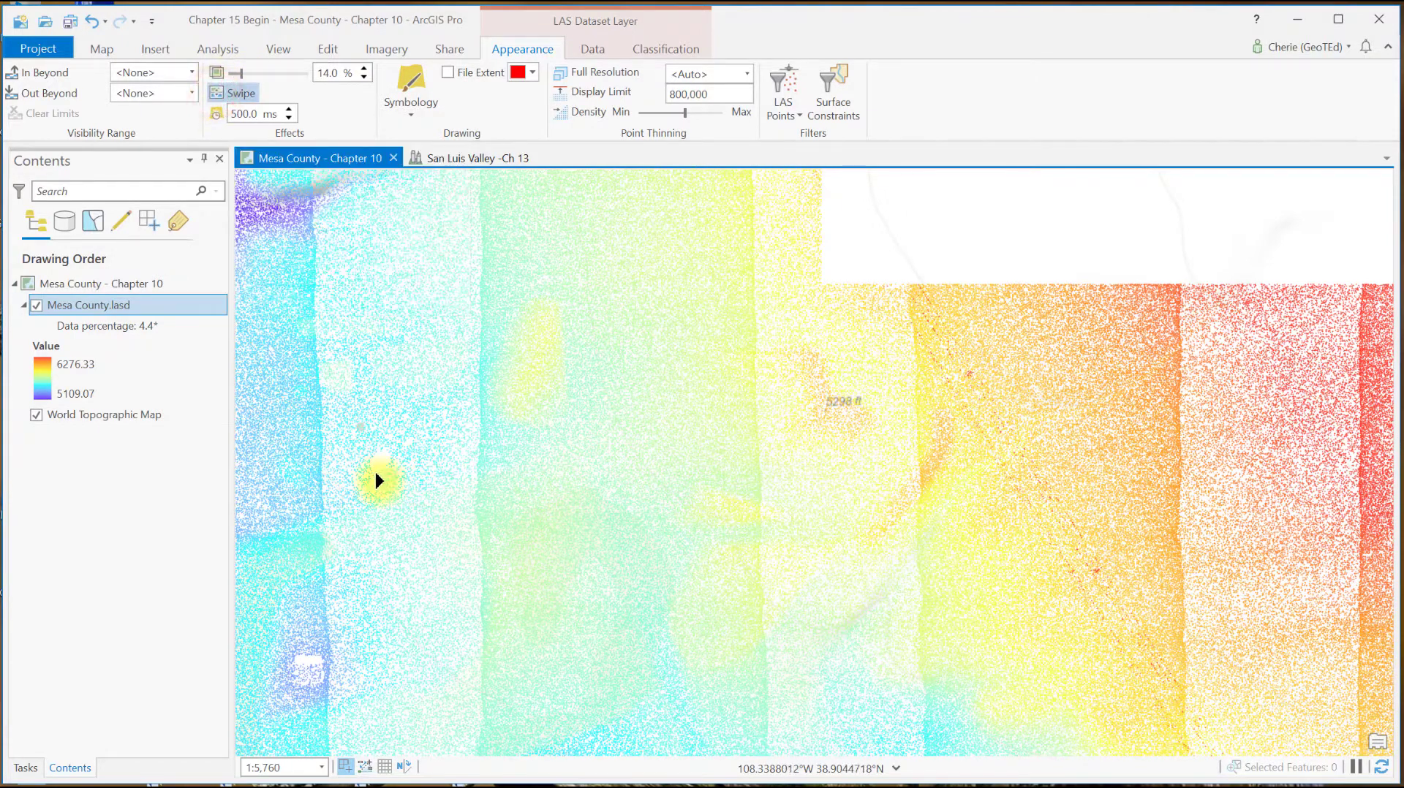
left_click_drag(378, 480, 419, 507)
left_click_drag(617, 385, 622, 251)
left_click(104, 48)
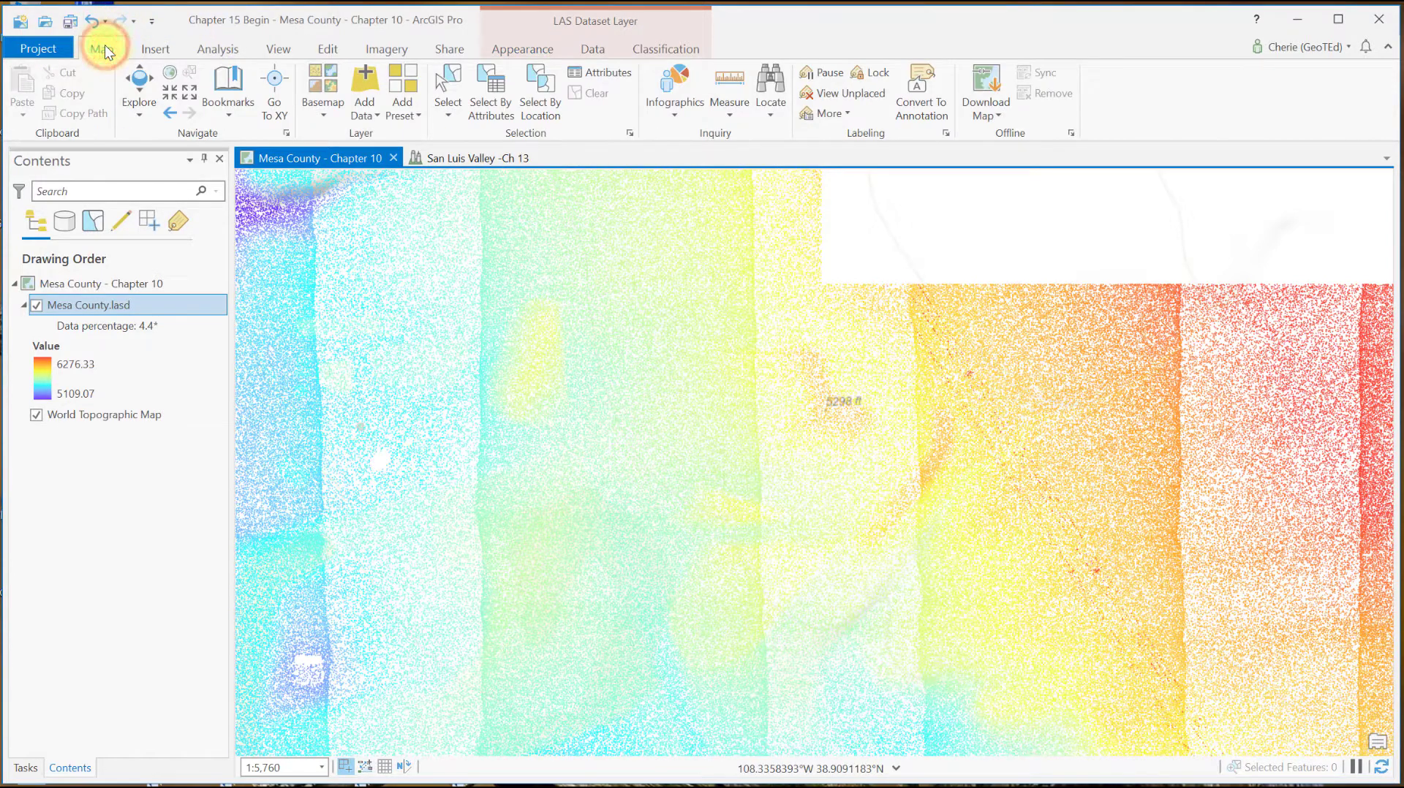
left_click(139, 81)
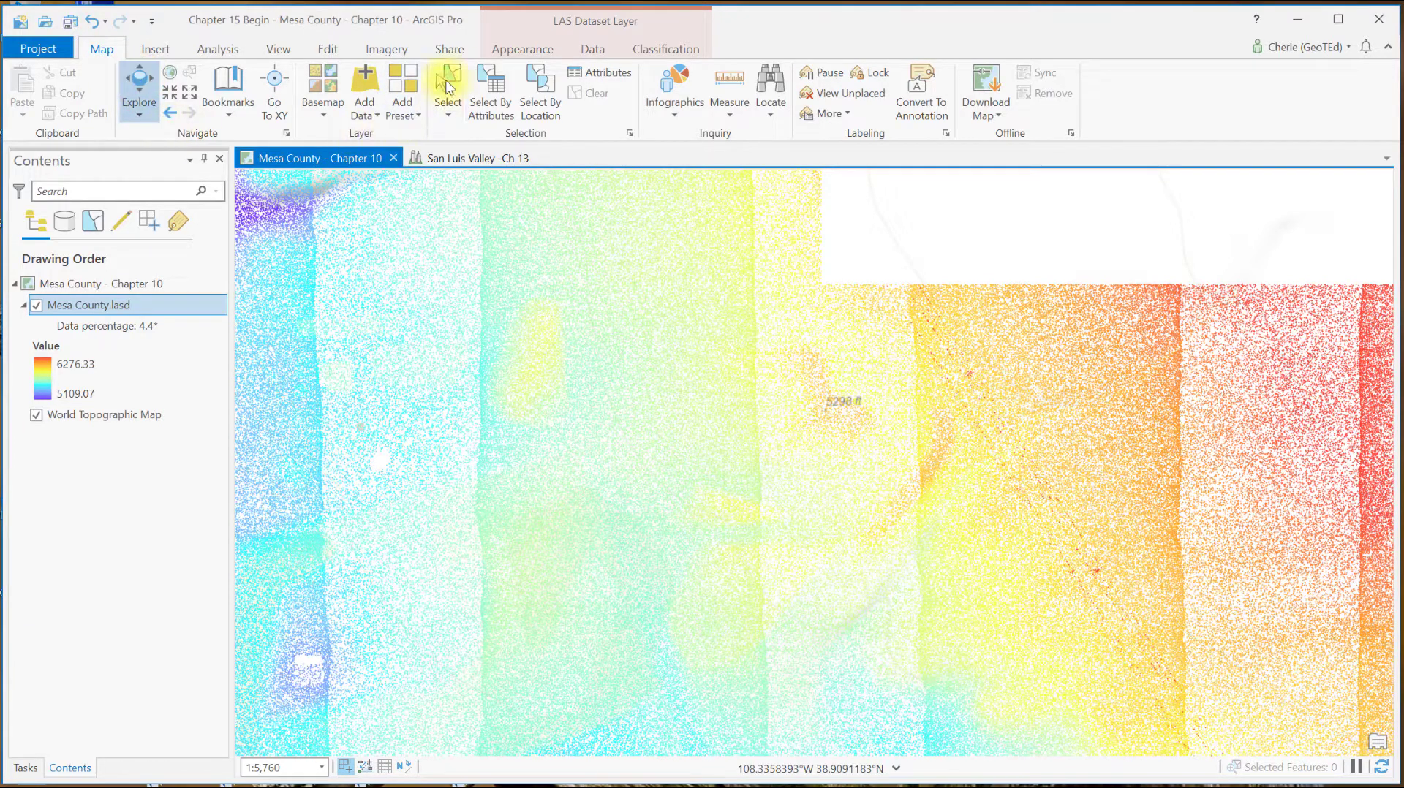
left_click(521, 51)
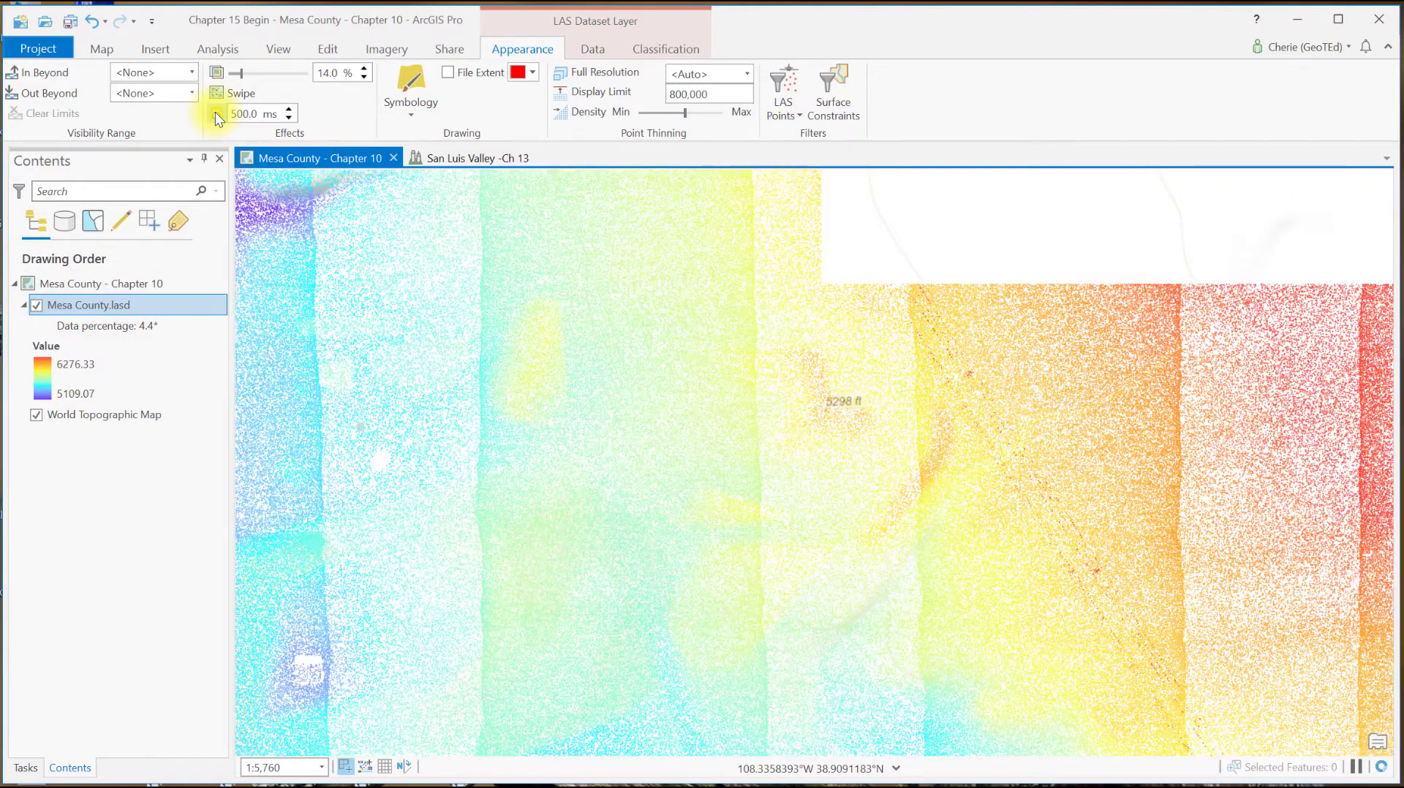
left_click(215, 114)
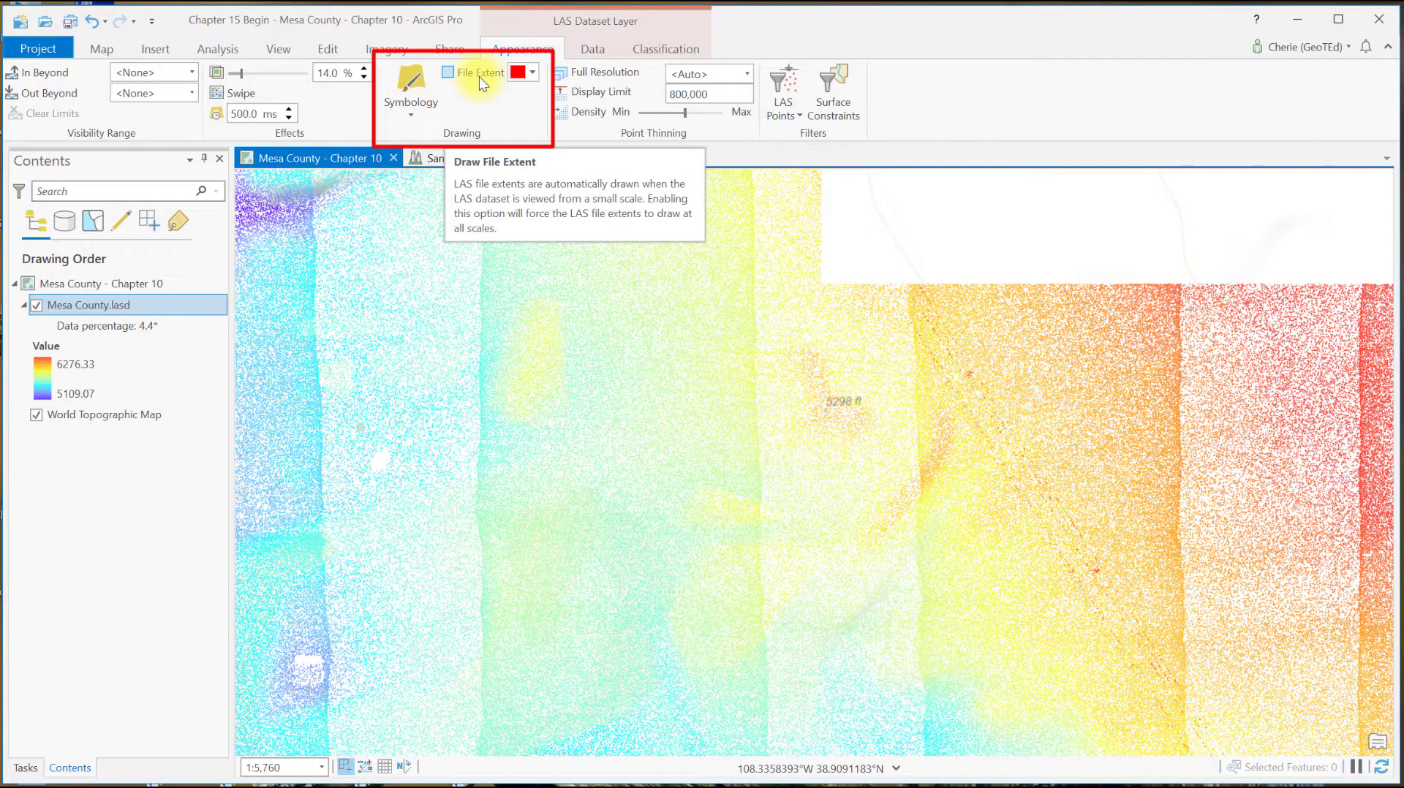
- Change the LAS file extent outline color to green and view the tile outlines at a smaller scale
left_click(534, 73)
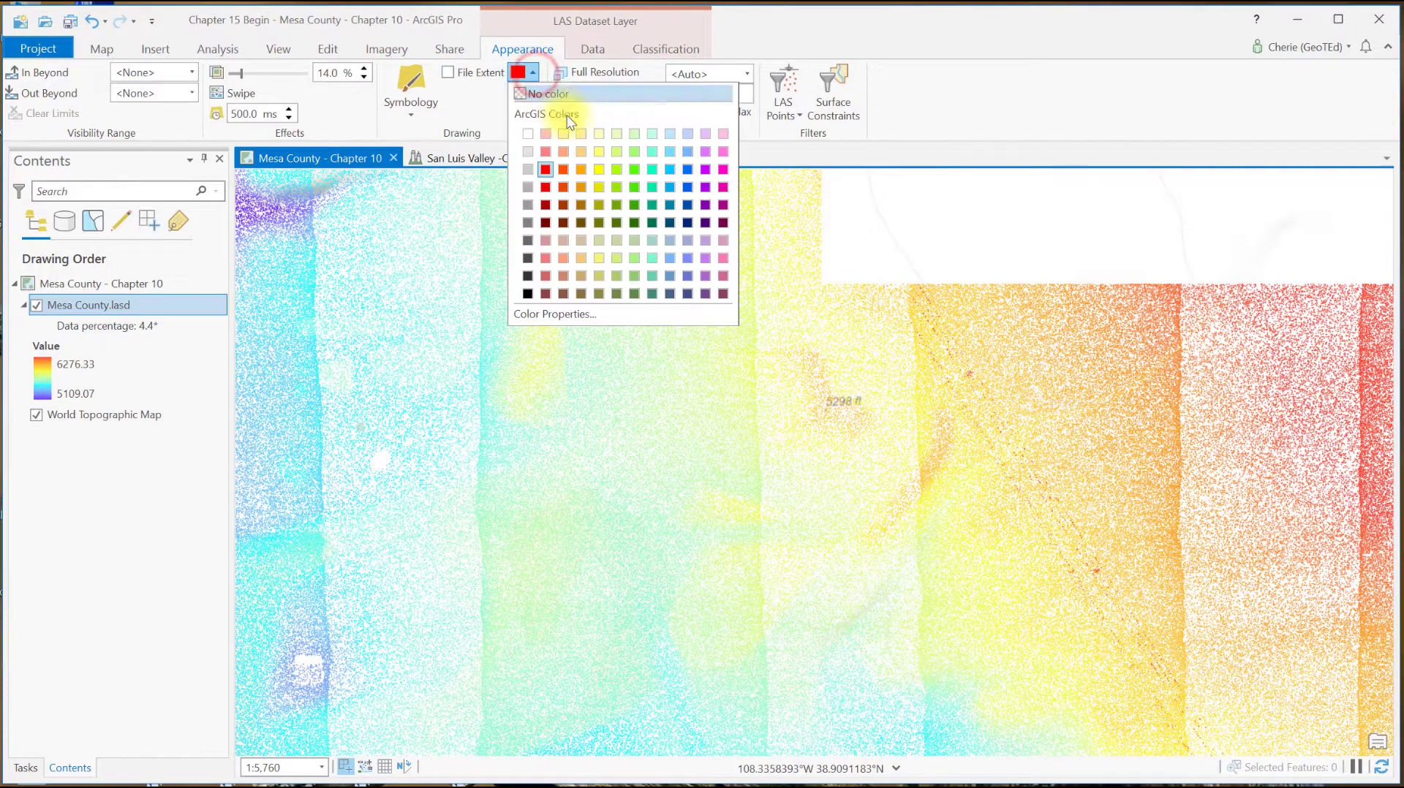
left_click(639, 205)
scroll(733, 441, "down", 3)
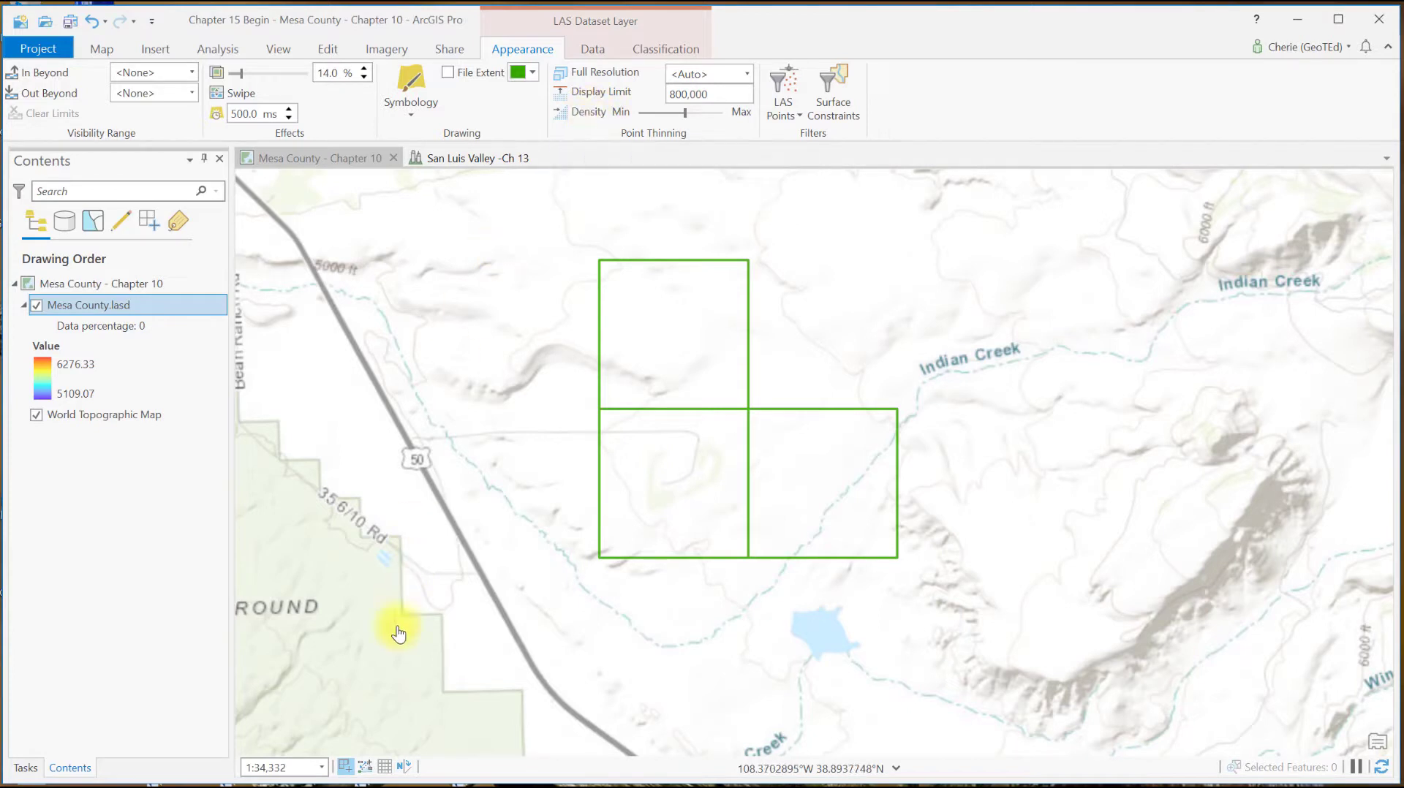
- Set the map scale to 1:1,000, and try the minimum point thinning density before raising it to the maximum
left_click(320, 770)
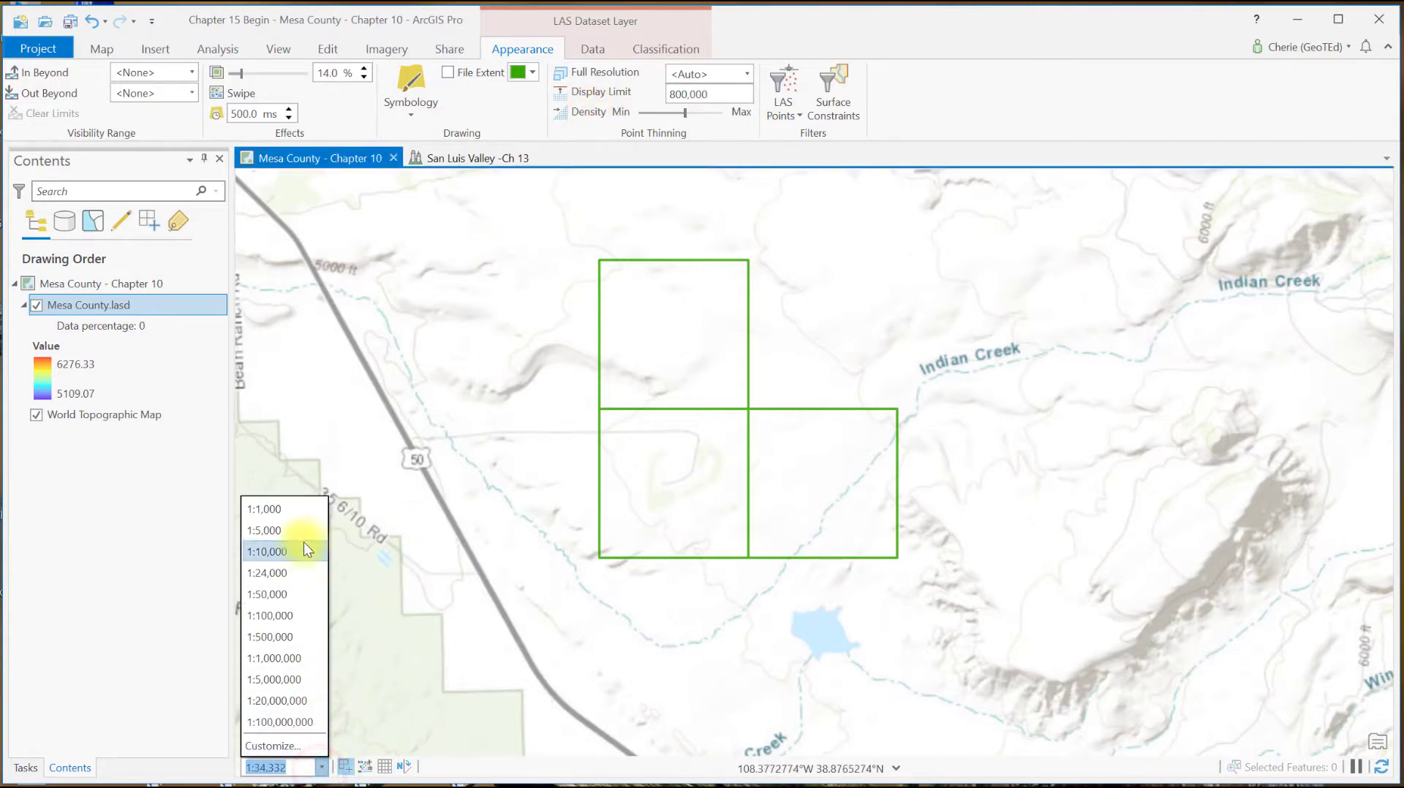
left_click(289, 510)
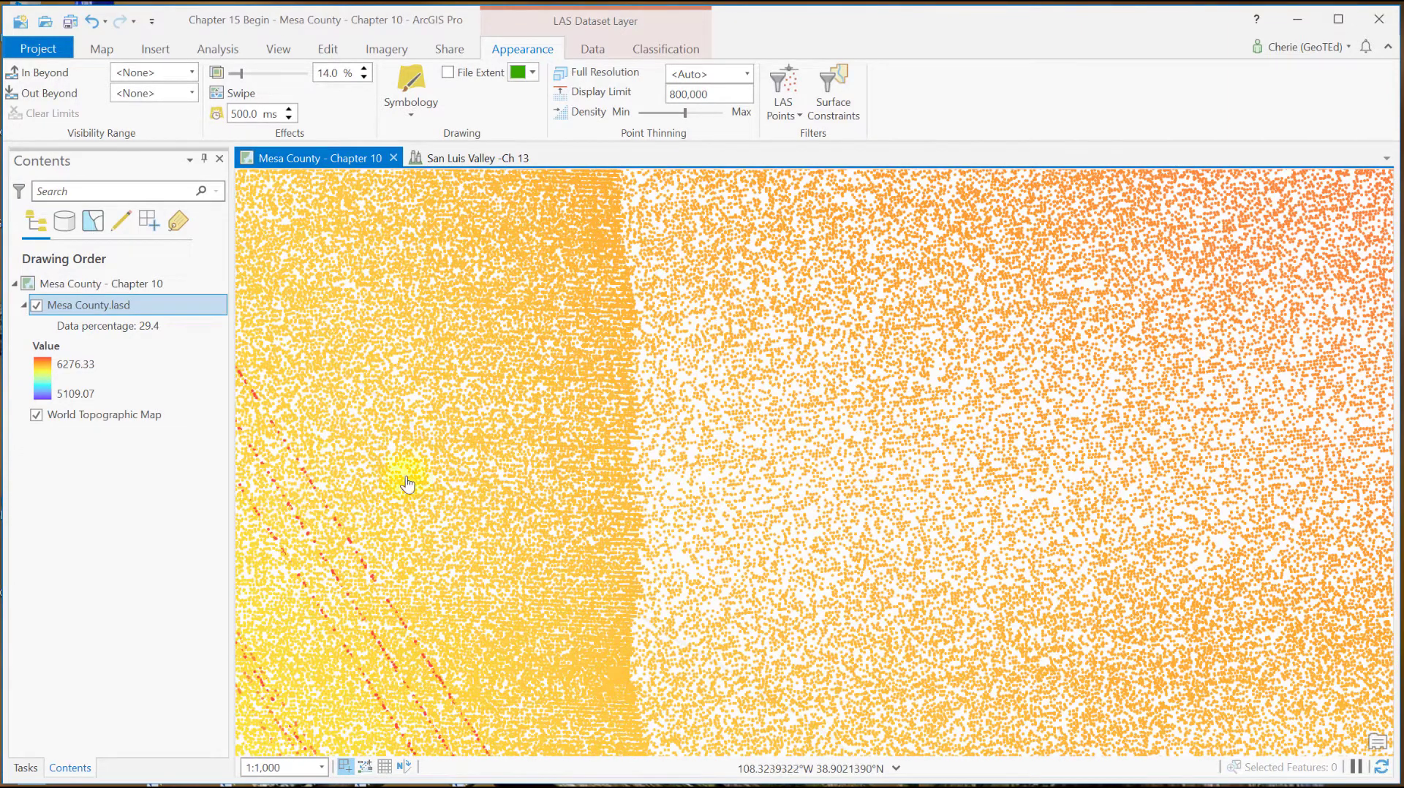
left_click_drag(683, 115, 643, 115)
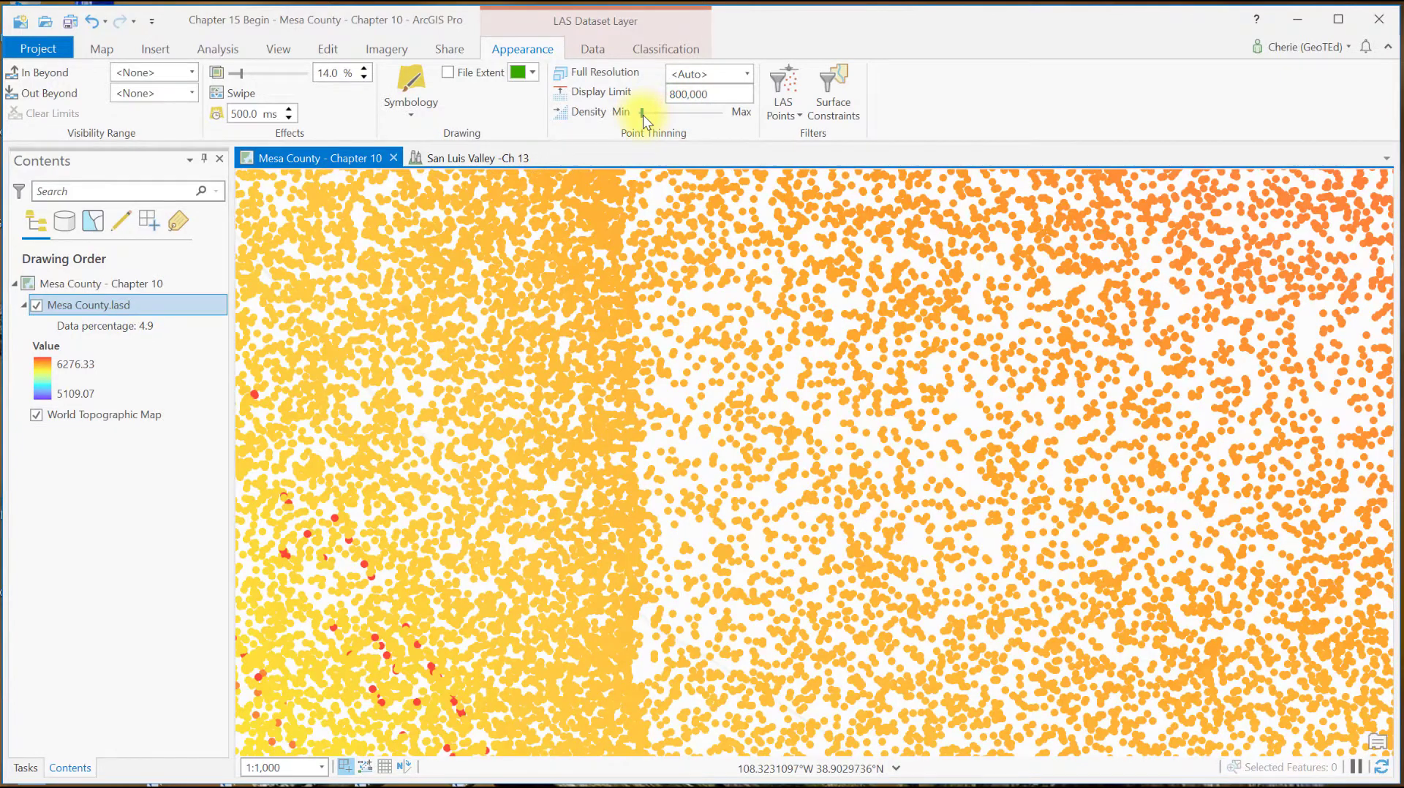
left_click_drag(643, 114, 736, 117)
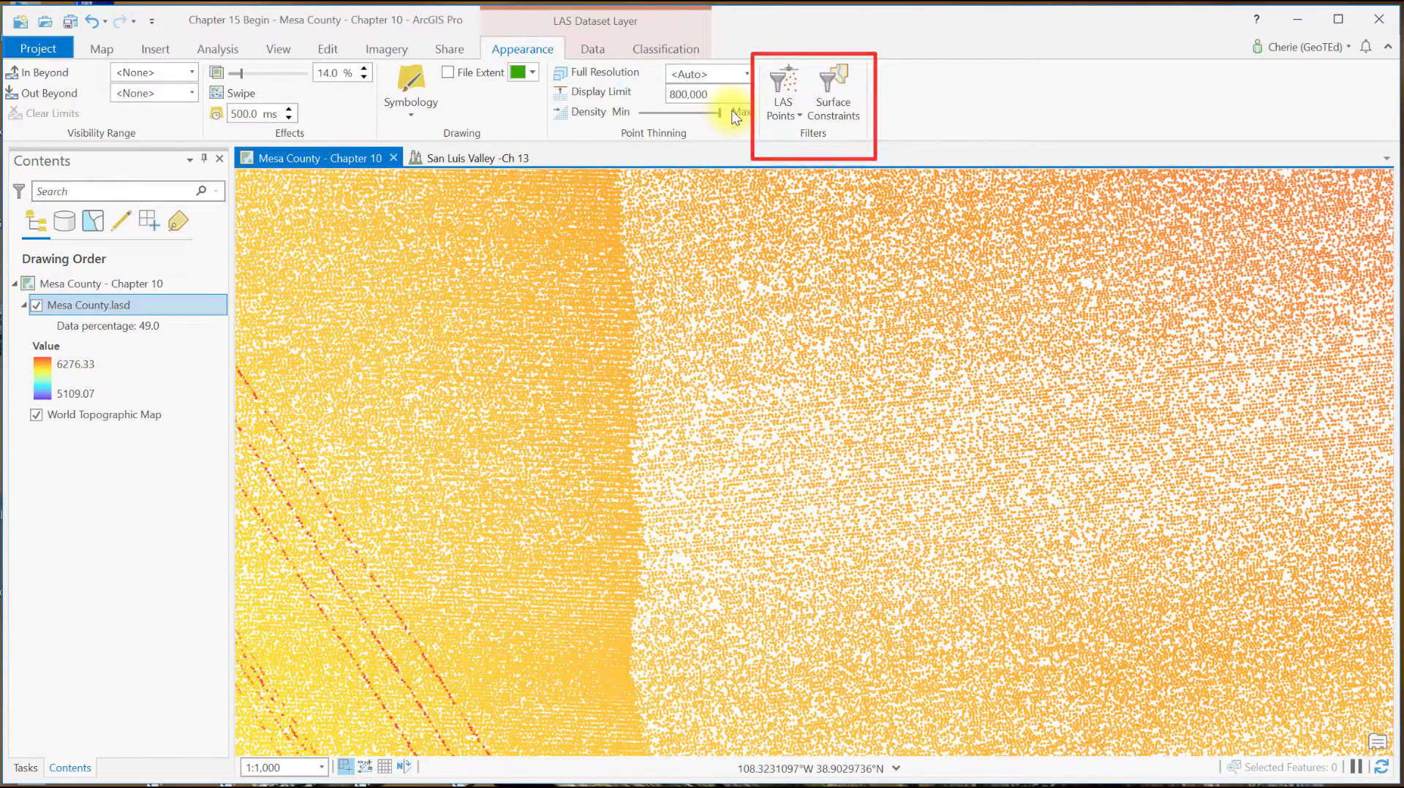
- Filter the LAS points to Ground only and view them at a map scale of 1:5,000
left_click(800, 121)
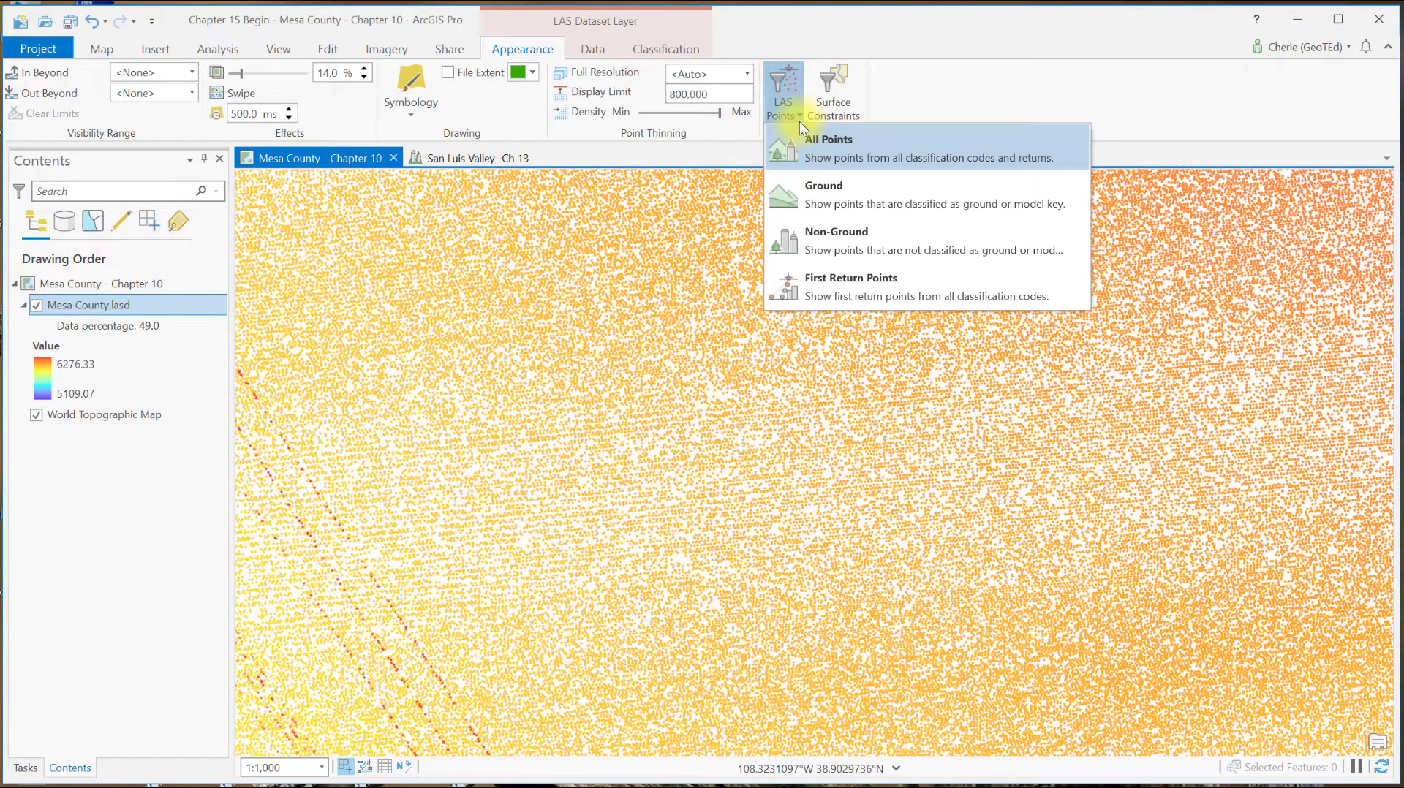
left_click(846, 197)
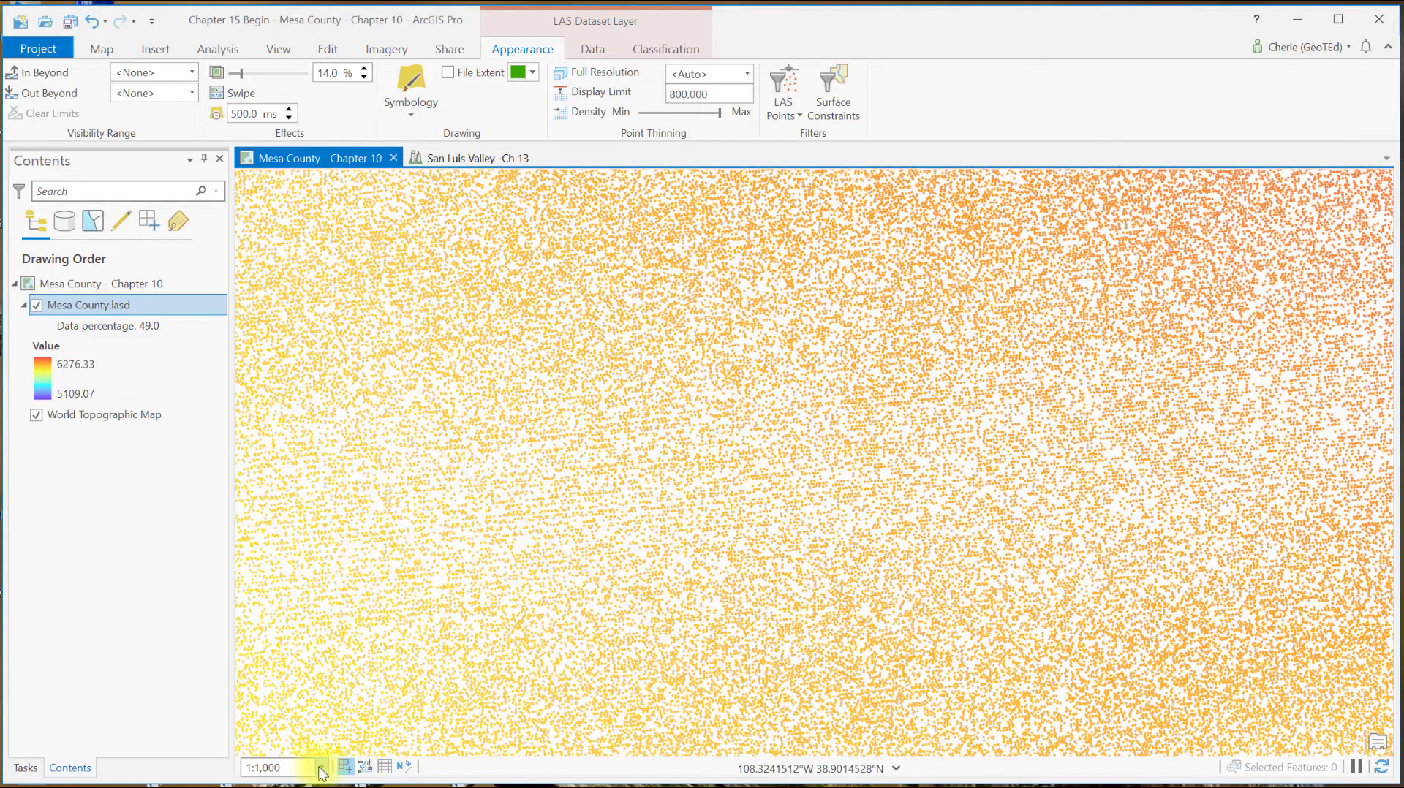
left_click(322, 768)
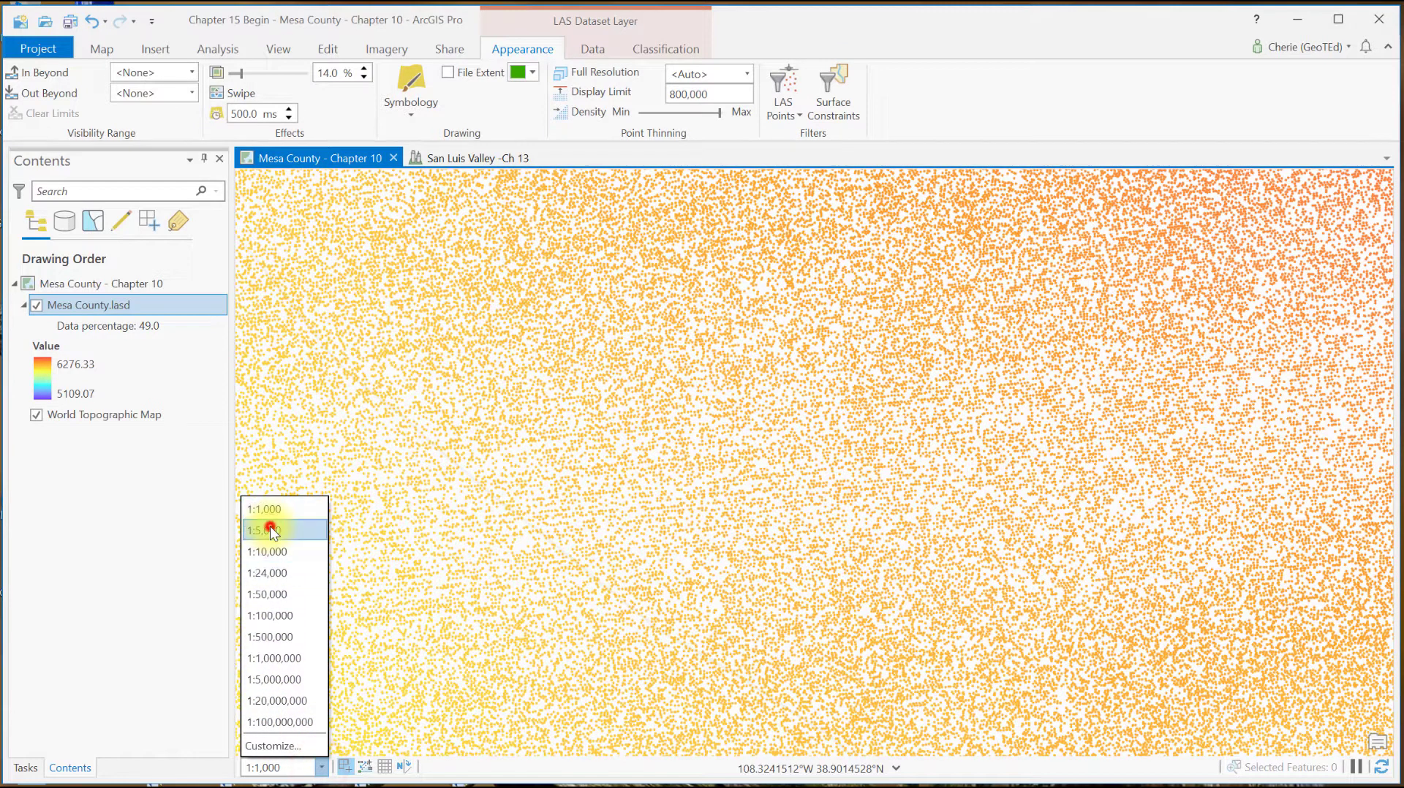
left_click(271, 530)
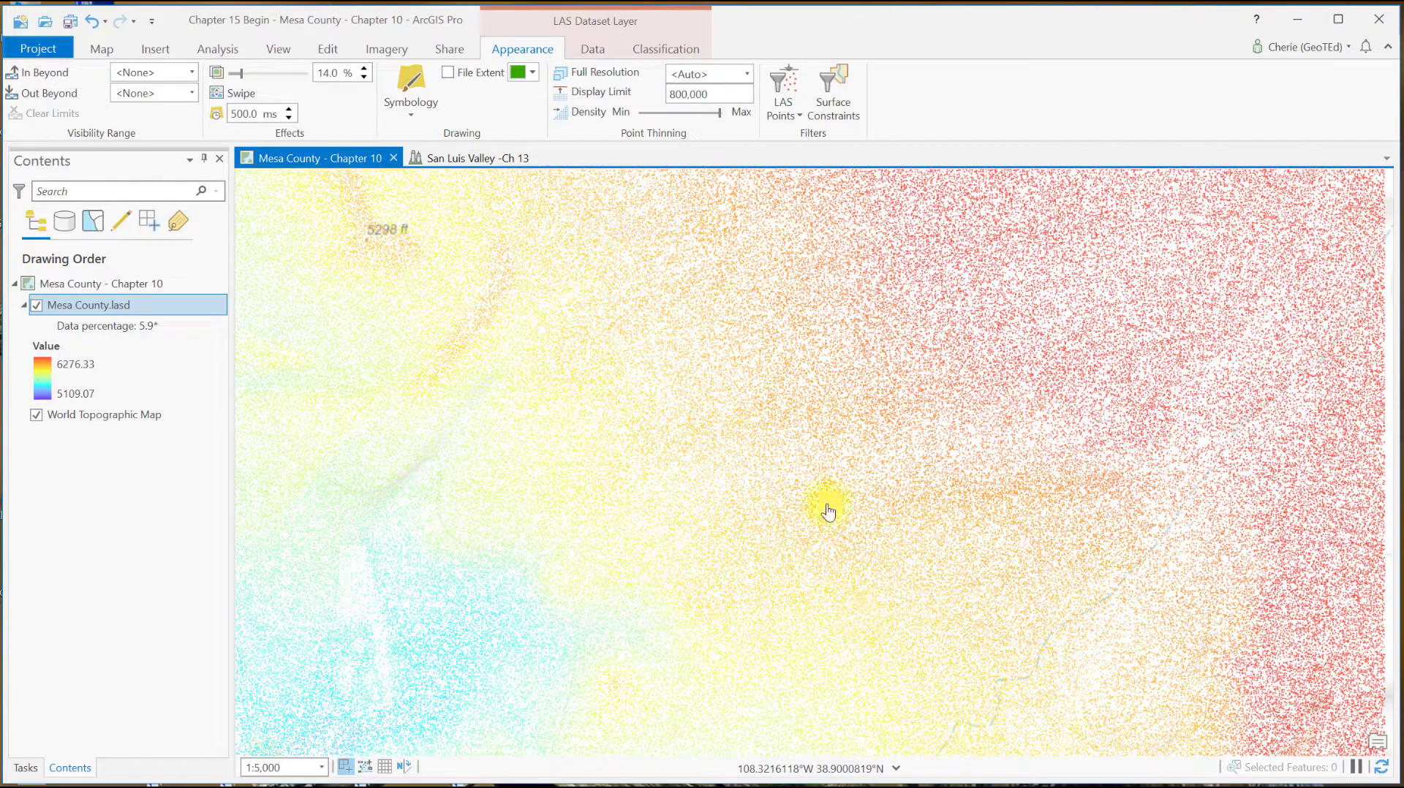
- Filter the LAS points to Non-Ground, and restore the All Points filter
left_click(800, 113)
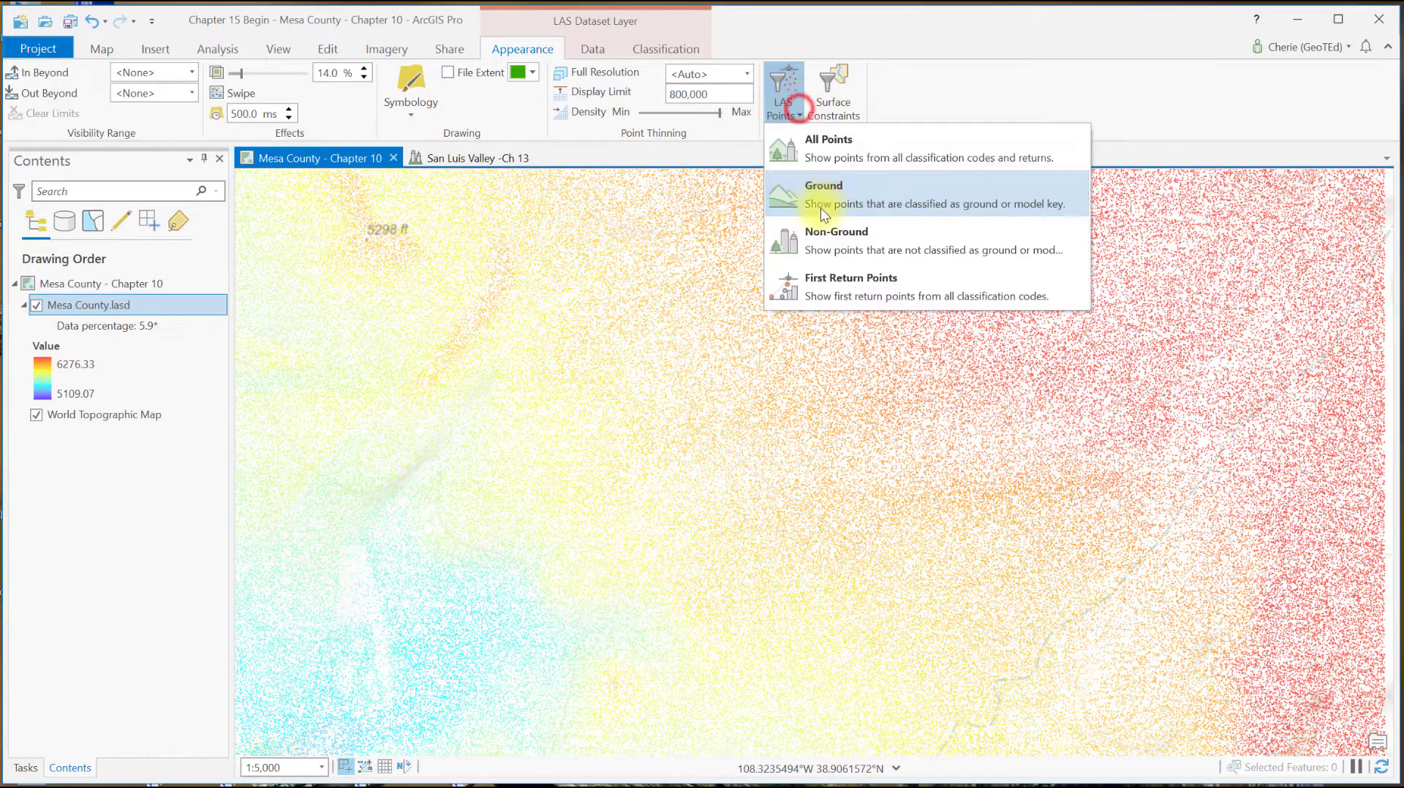
left_click(823, 245)
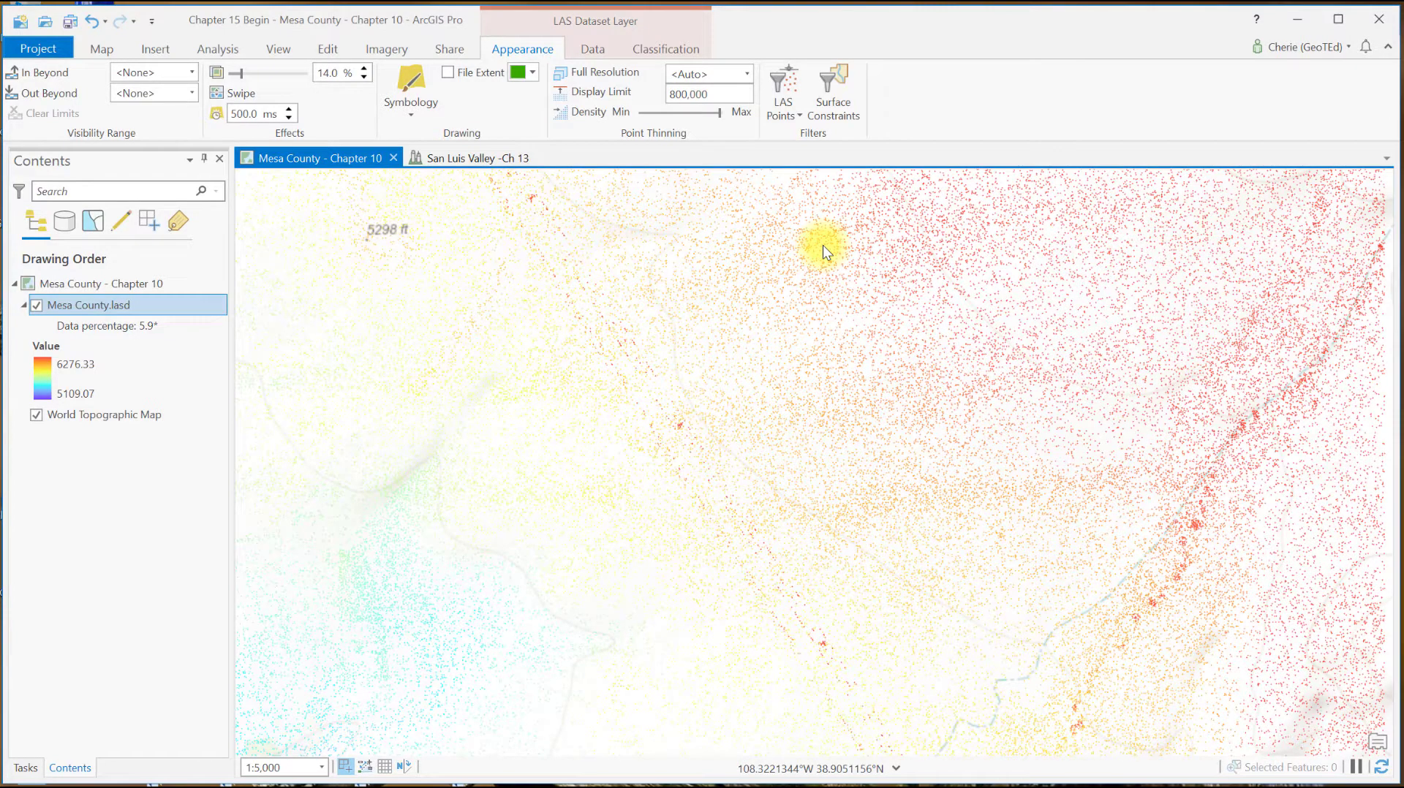
left_click(800, 117)
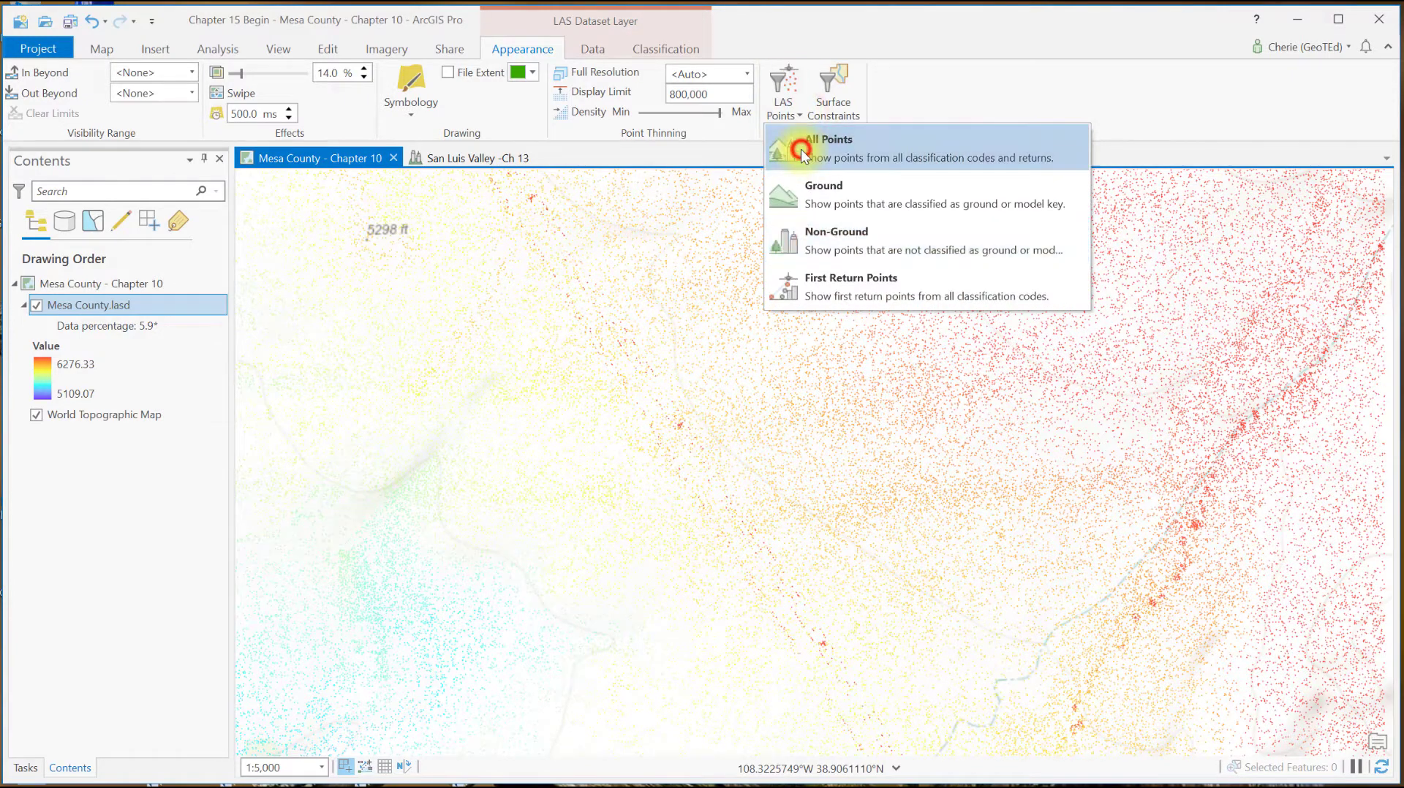
left_click(800, 149)
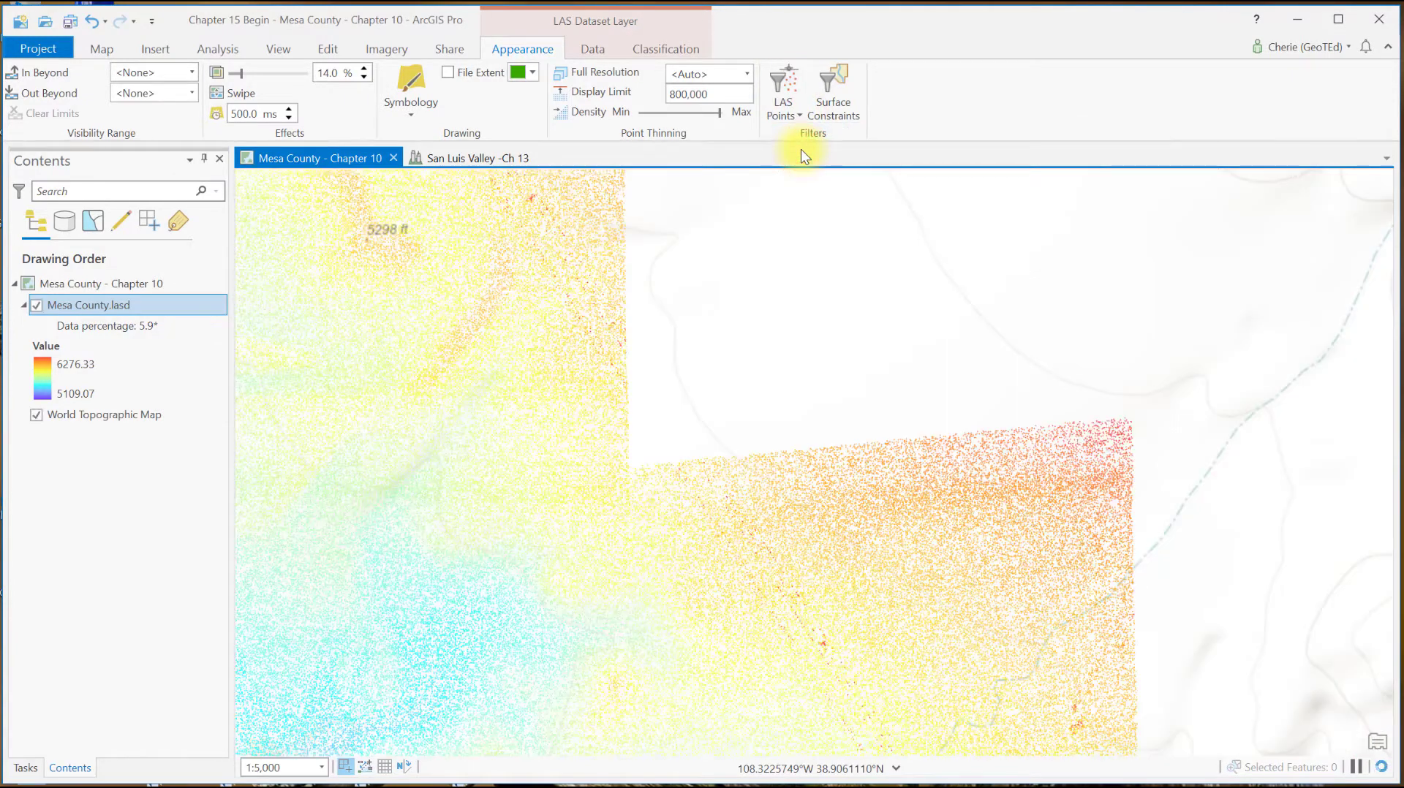
- Review the LAS Filter options in the Mesa County.lasd layer properties, and close them without changes
scroll(885, 565, "down", 2)
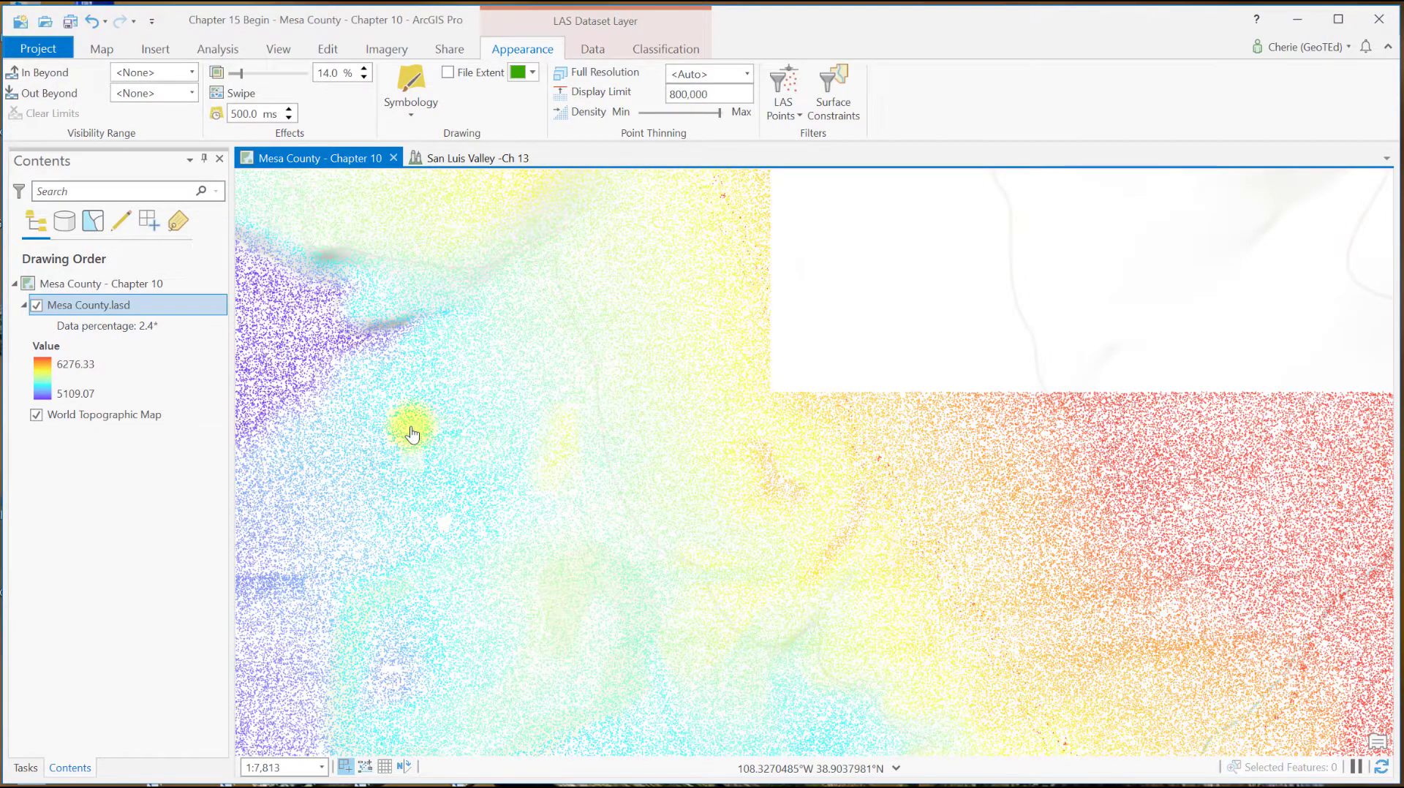
right_click(71, 309)
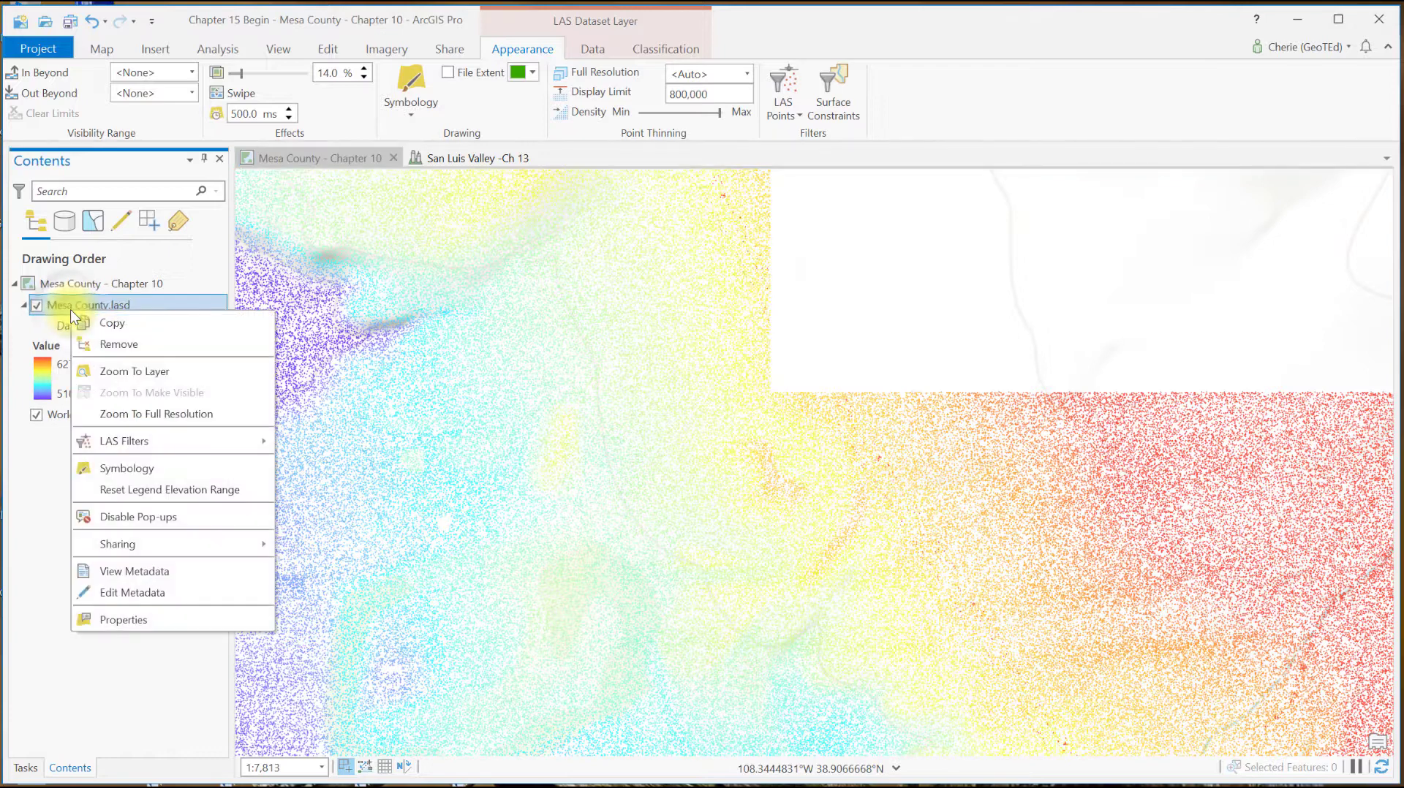
mouse_move(147, 440)
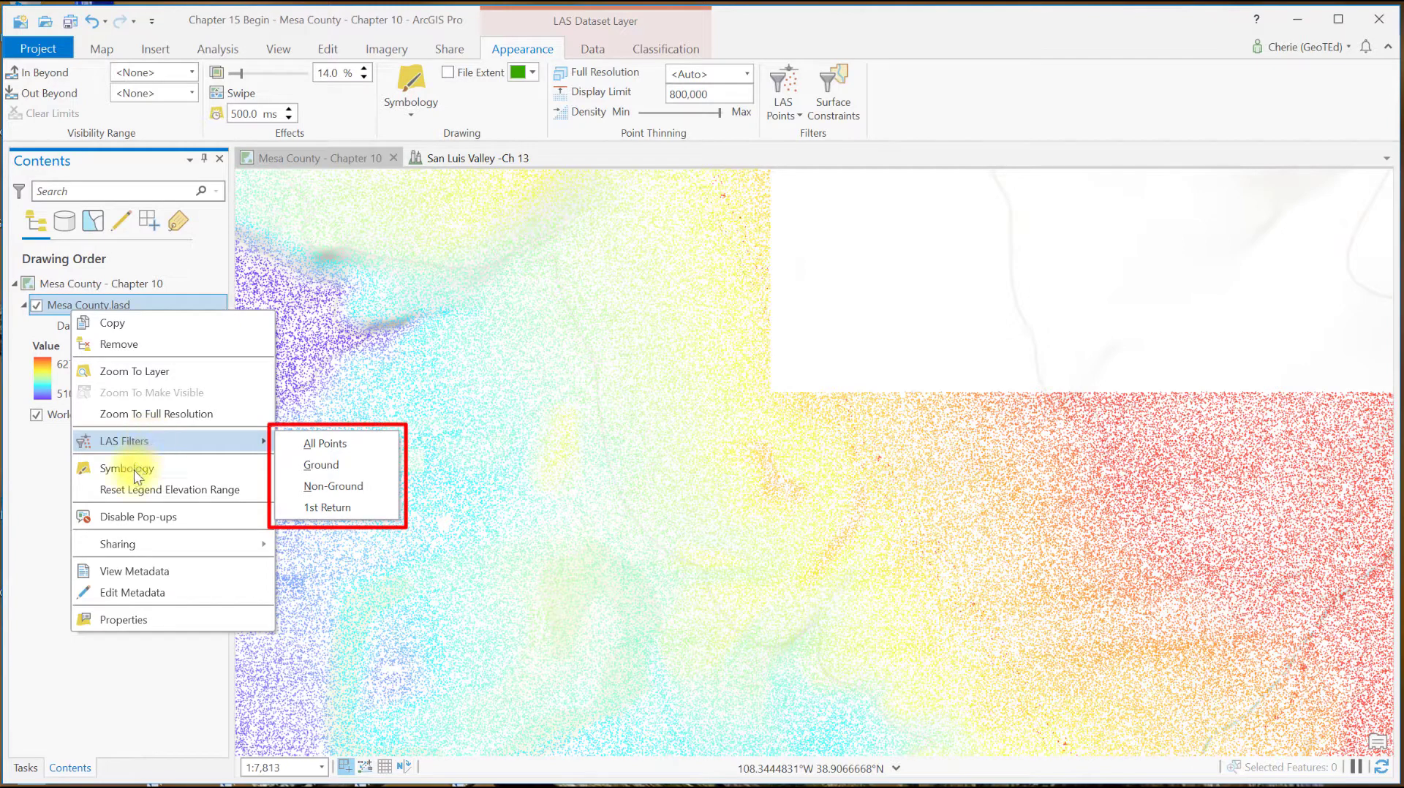
left_click(124, 619)
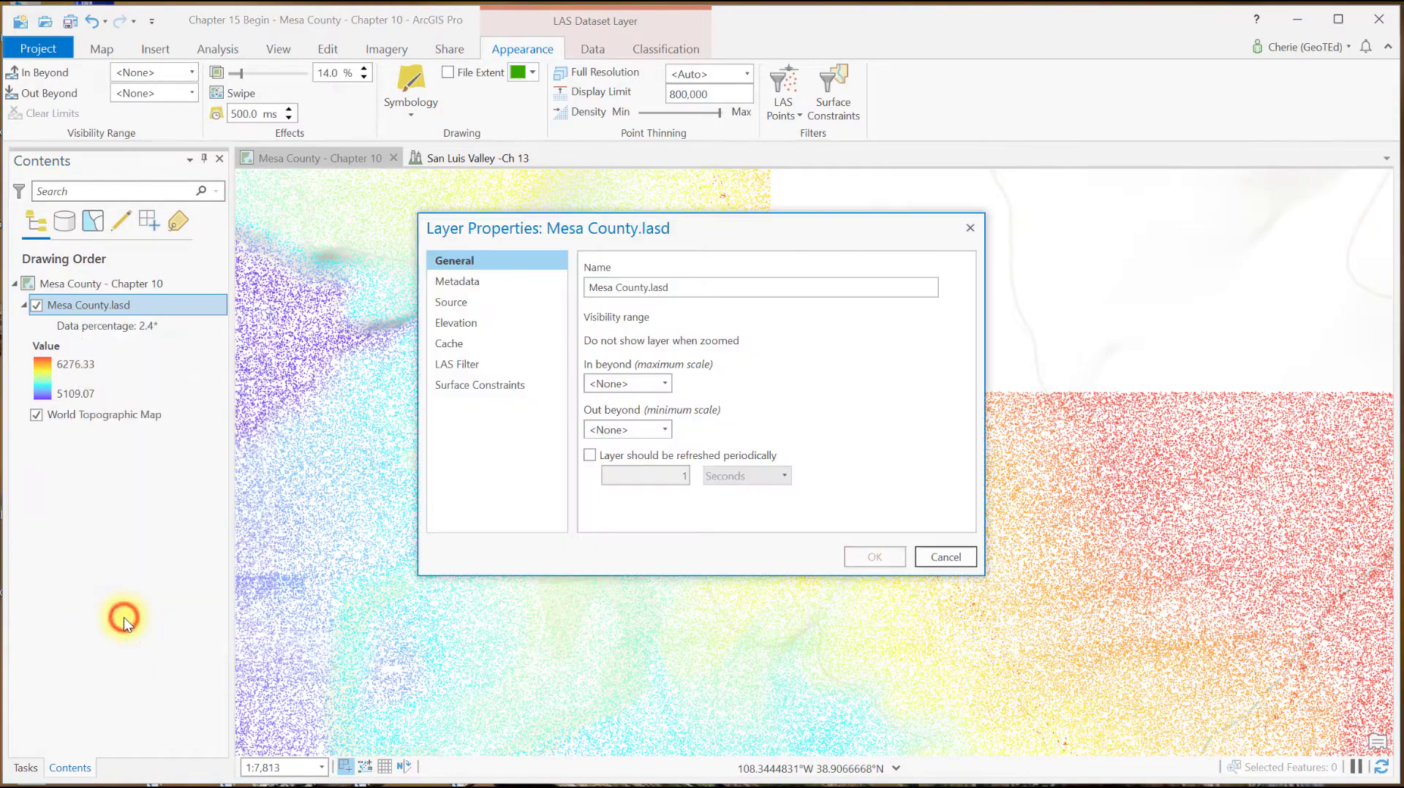
left_click(455, 361)
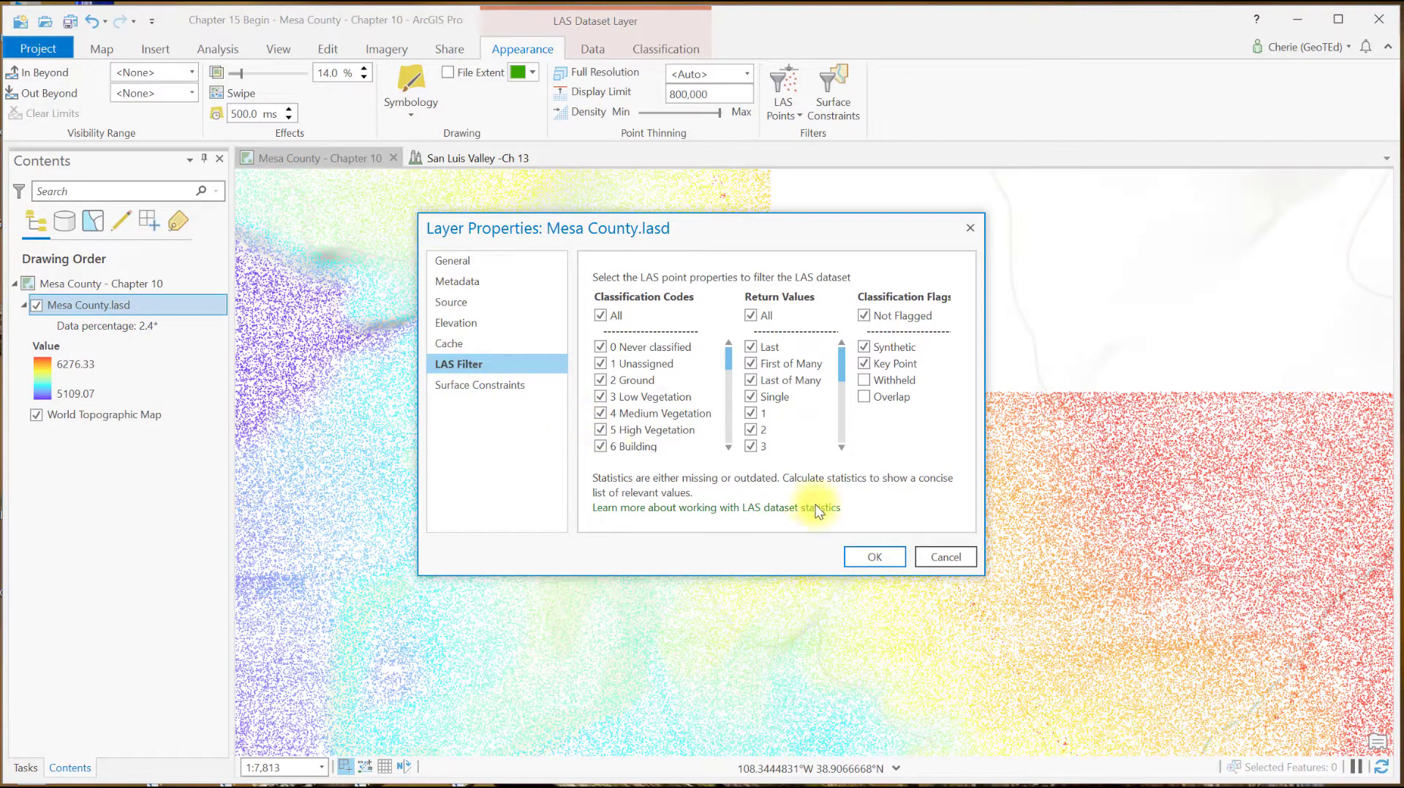
left_click(946, 557)
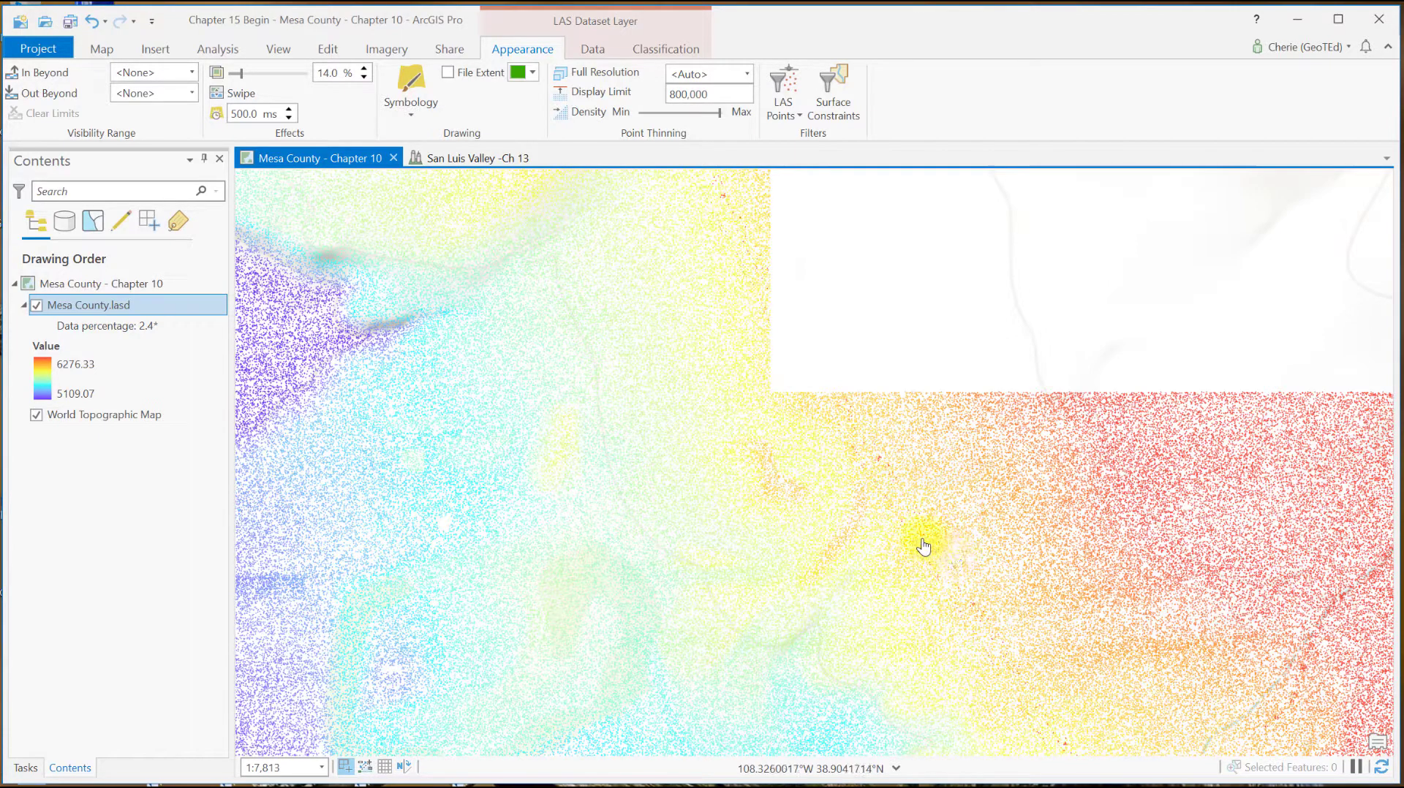
- Switch to the San Luis Valley -Ch 13 scene, and try the minimum point thinning density before raising it to the maximum
left_click(482, 157)
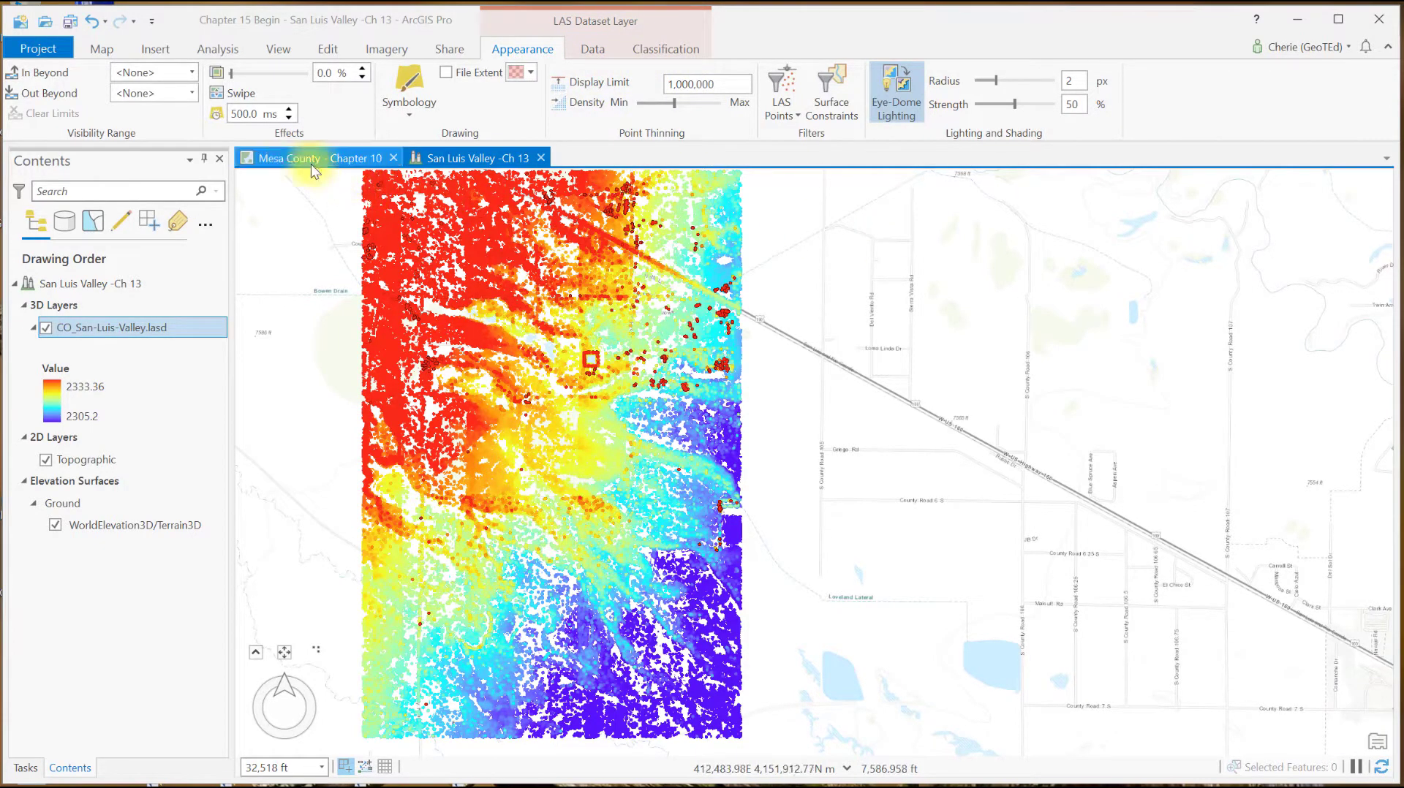
left_click(294, 155)
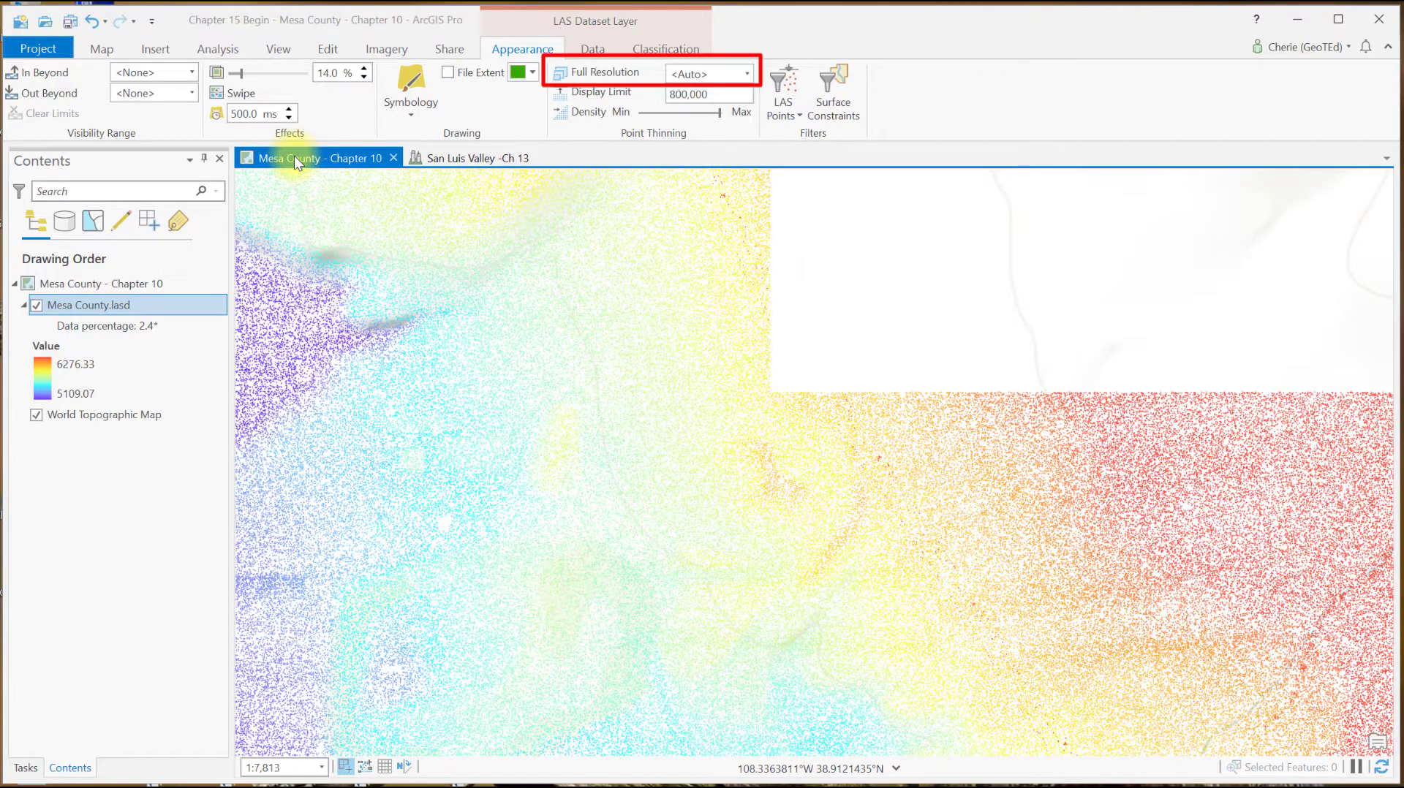
left_click(486, 156)
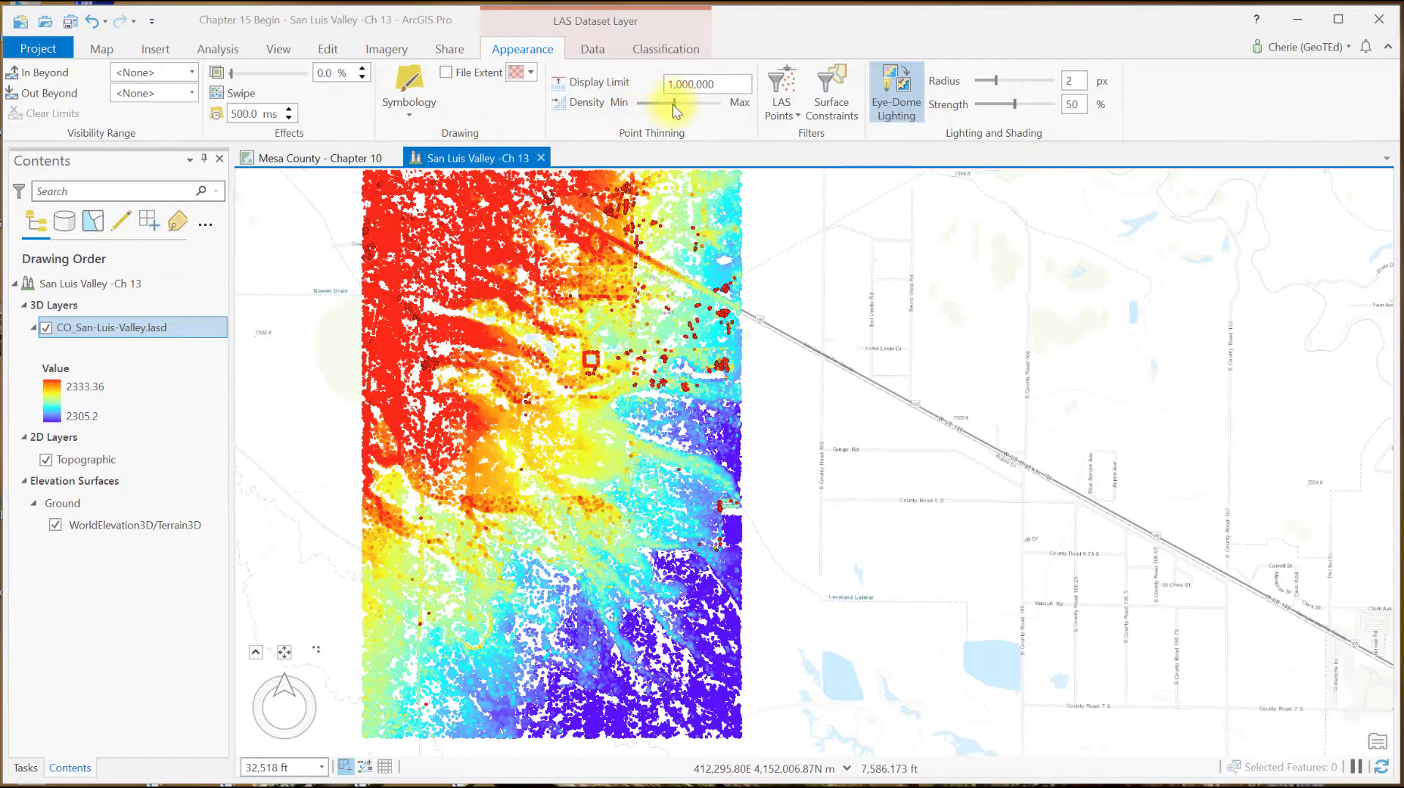
left_click_drag(674, 105, 635, 104)
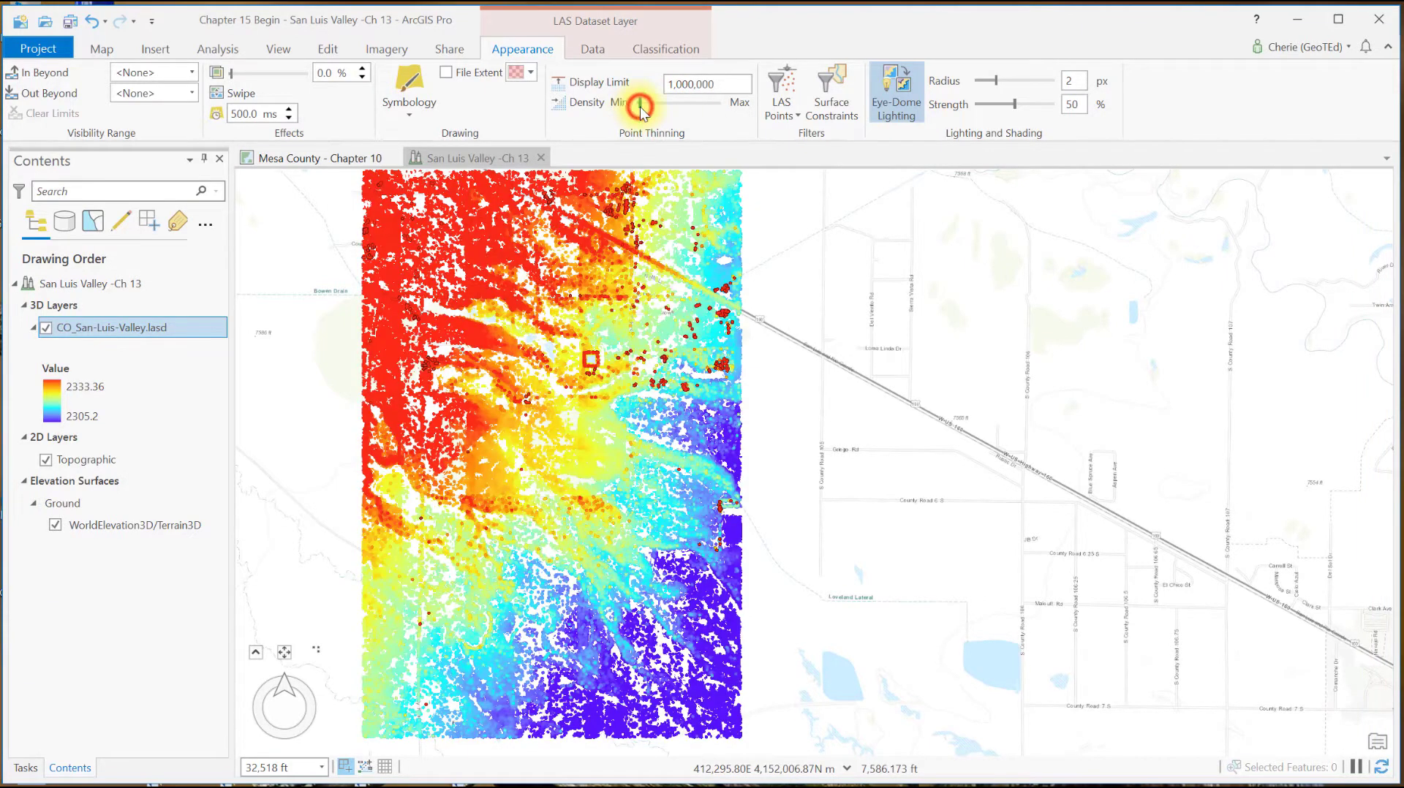
left_click_drag(639, 105, 725, 117)
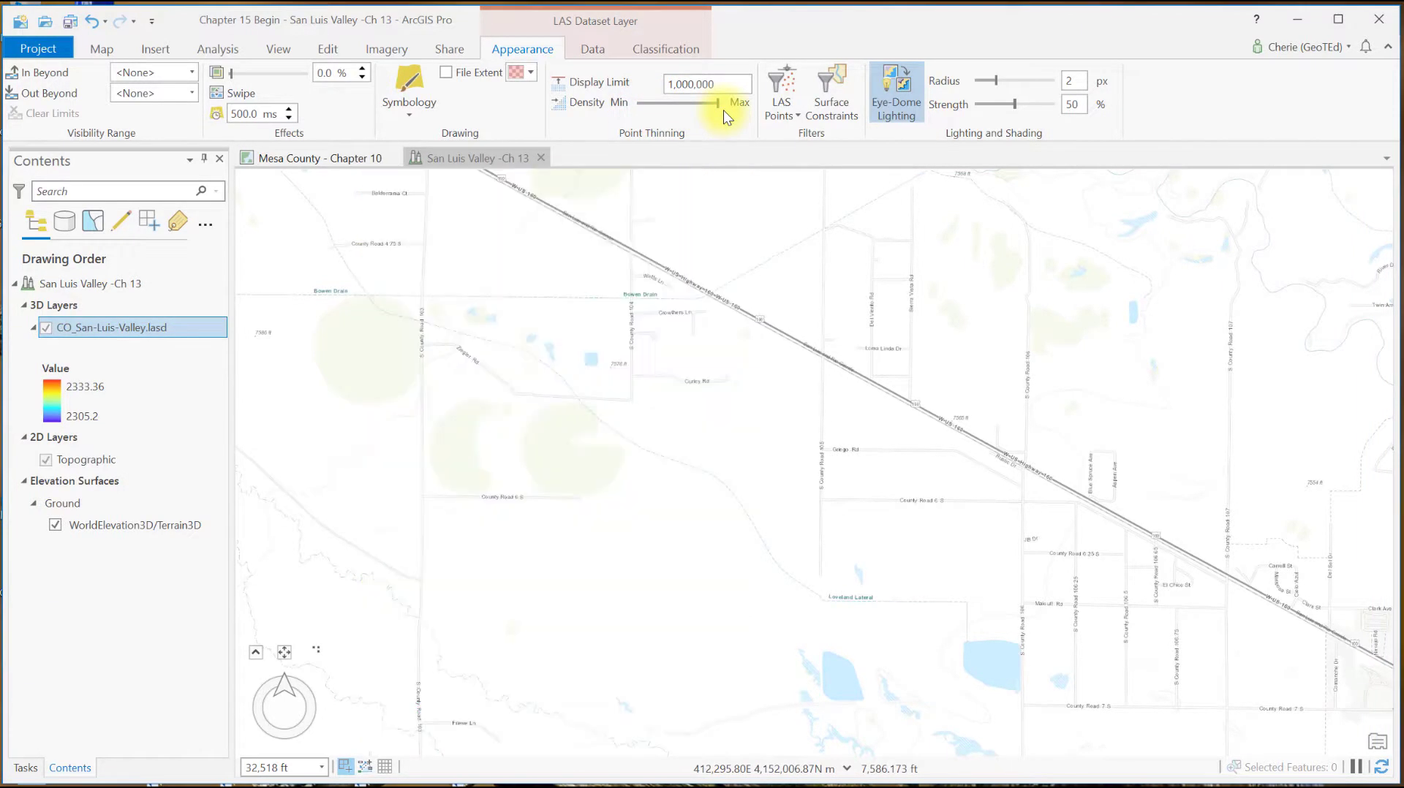
- Try the Ground and Non-Ground filters on the San Luis Valley LAS points, and restore the All Points filter
left_click(792, 119)
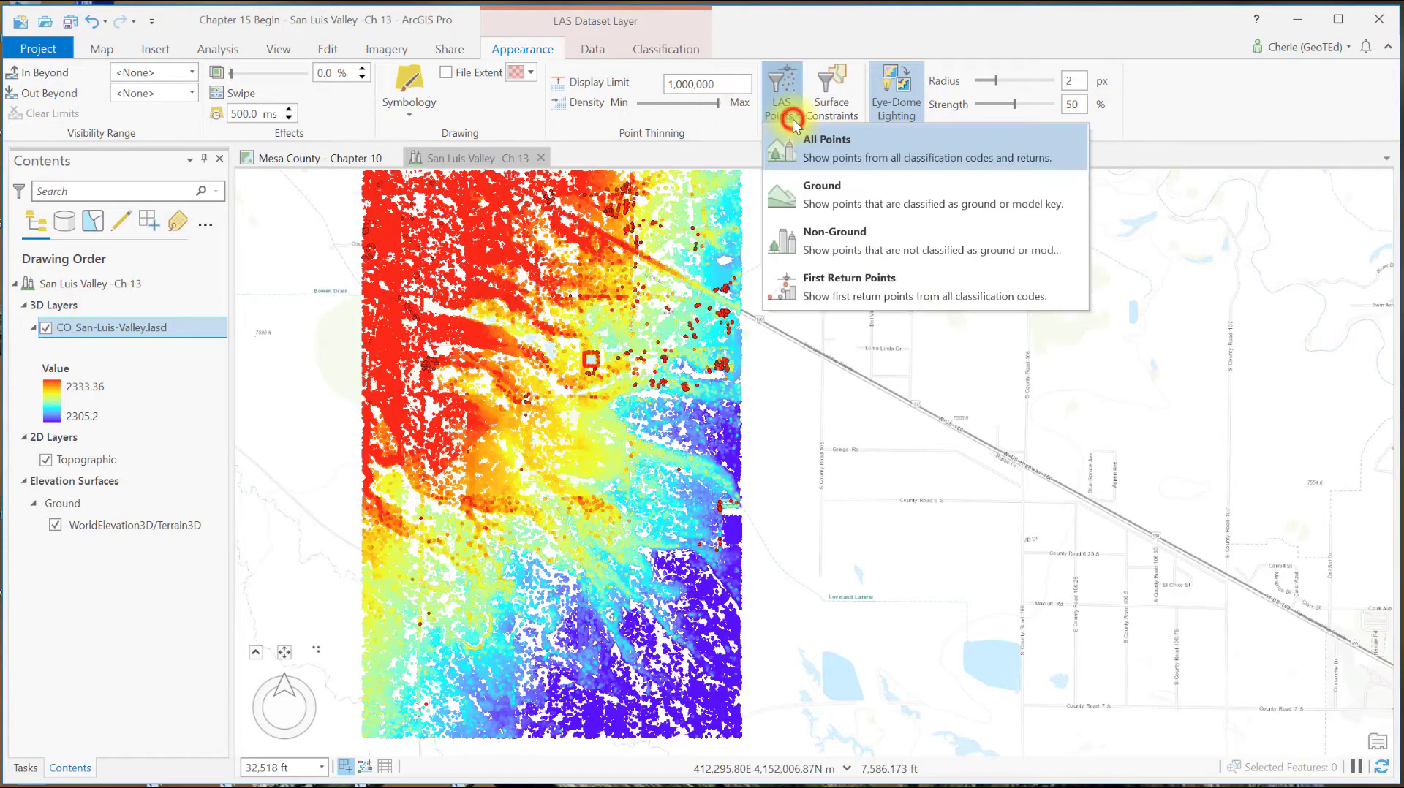
left_click(806, 199)
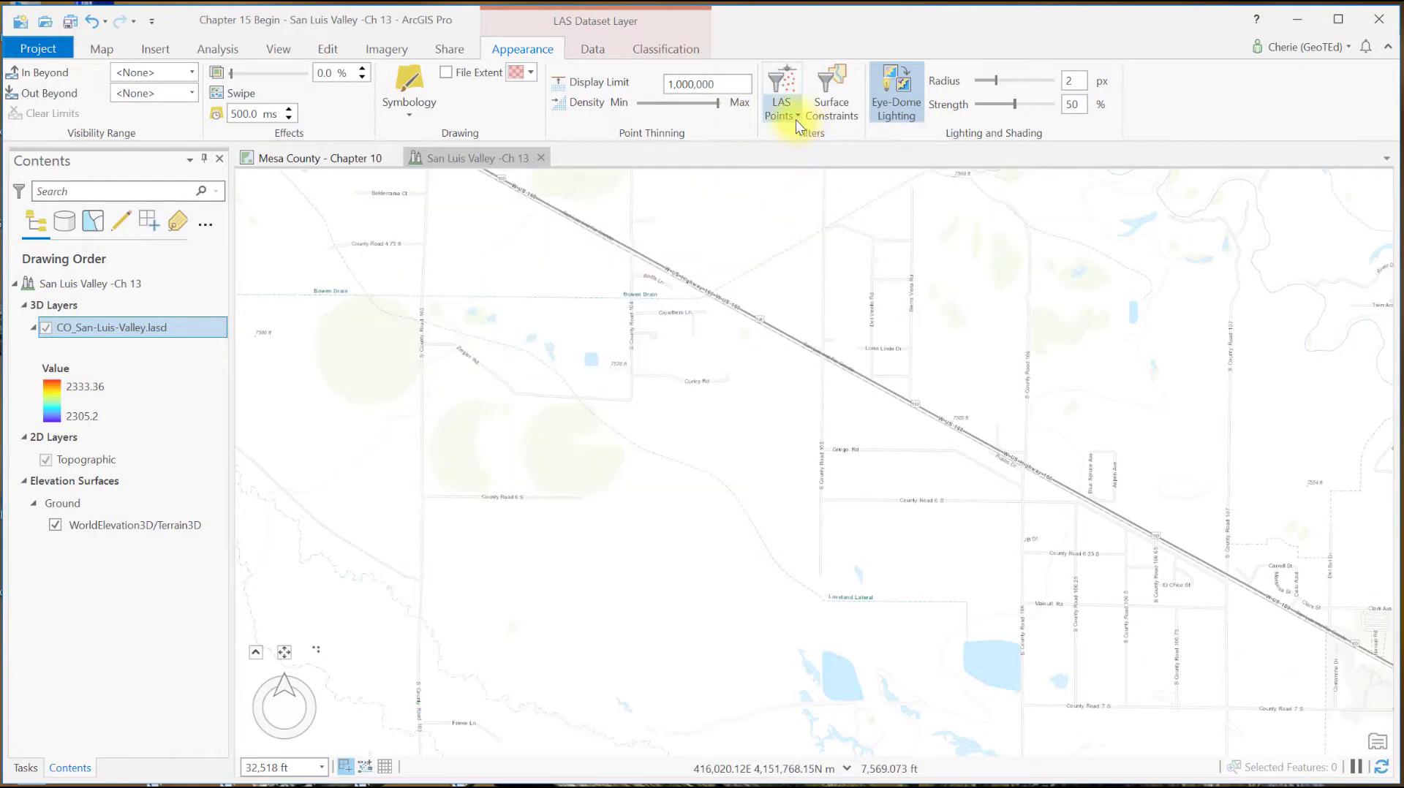
left_click(796, 120)
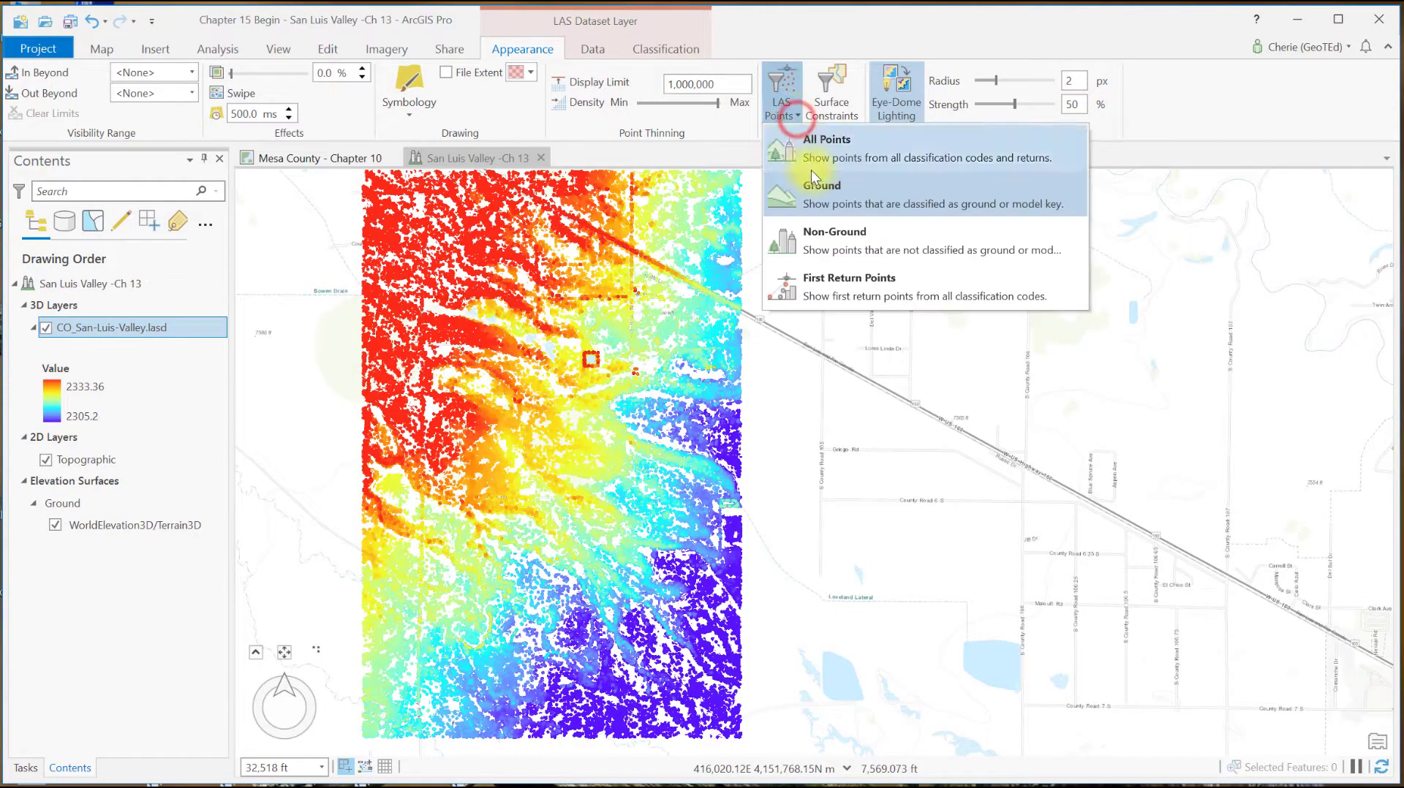
left_click(820, 237)
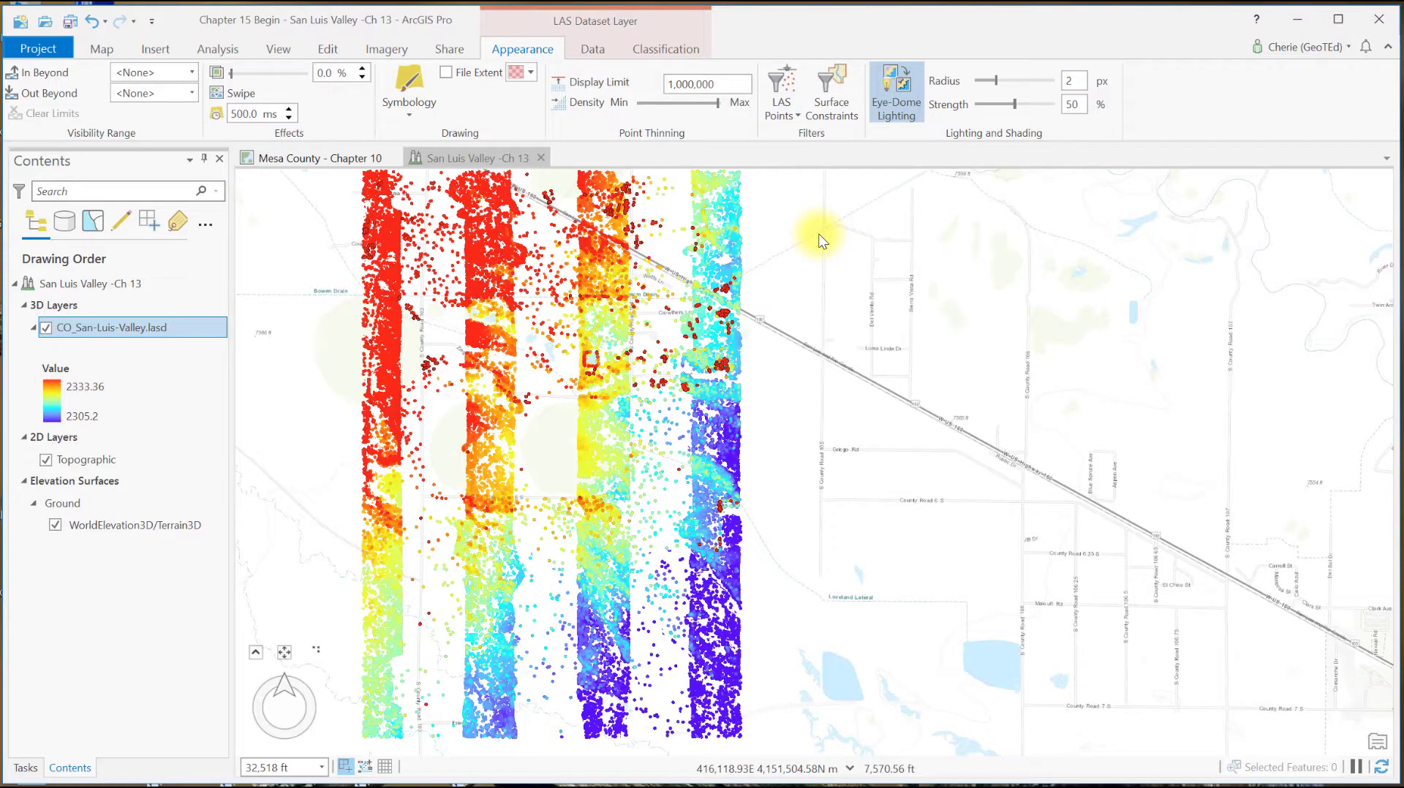
left_click(782, 118)
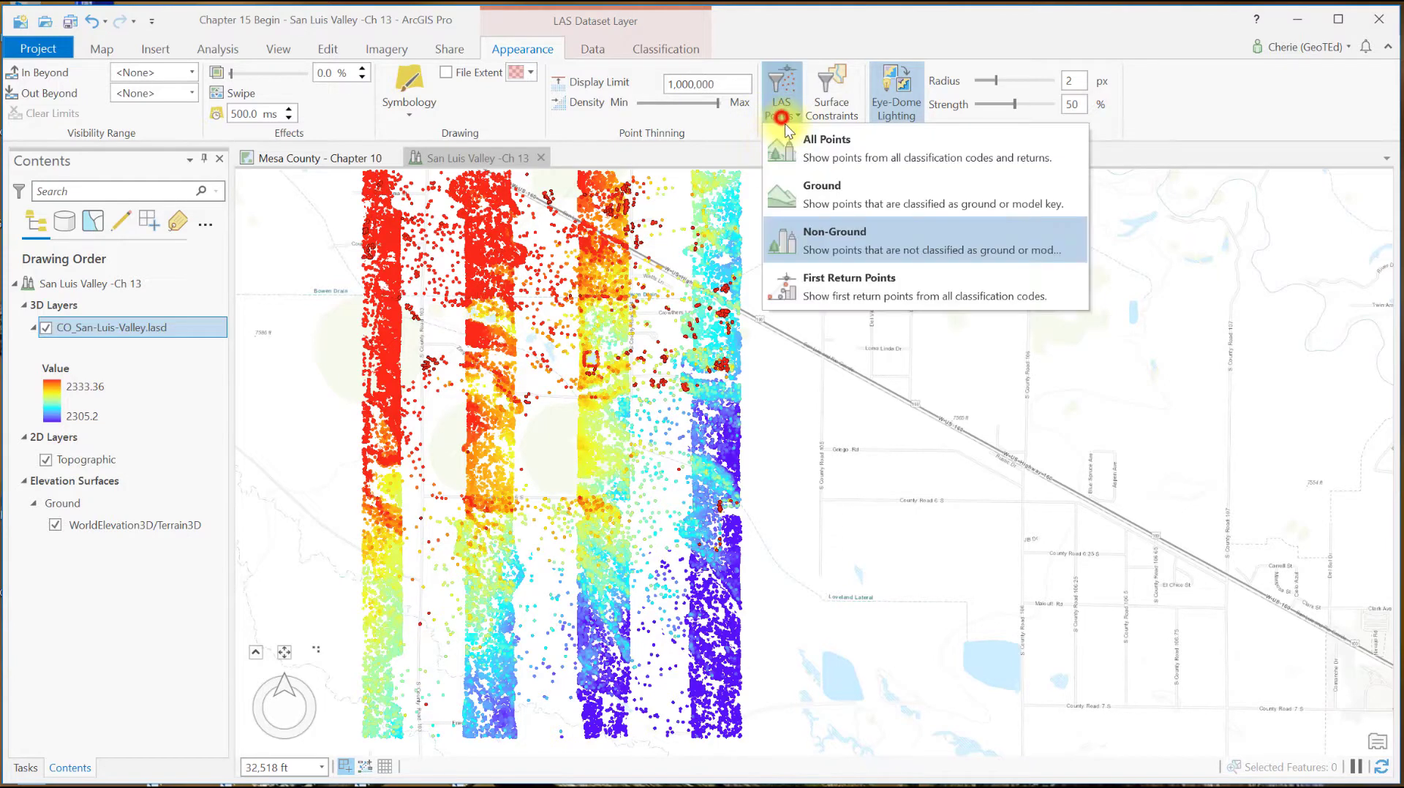
left_click(793, 141)
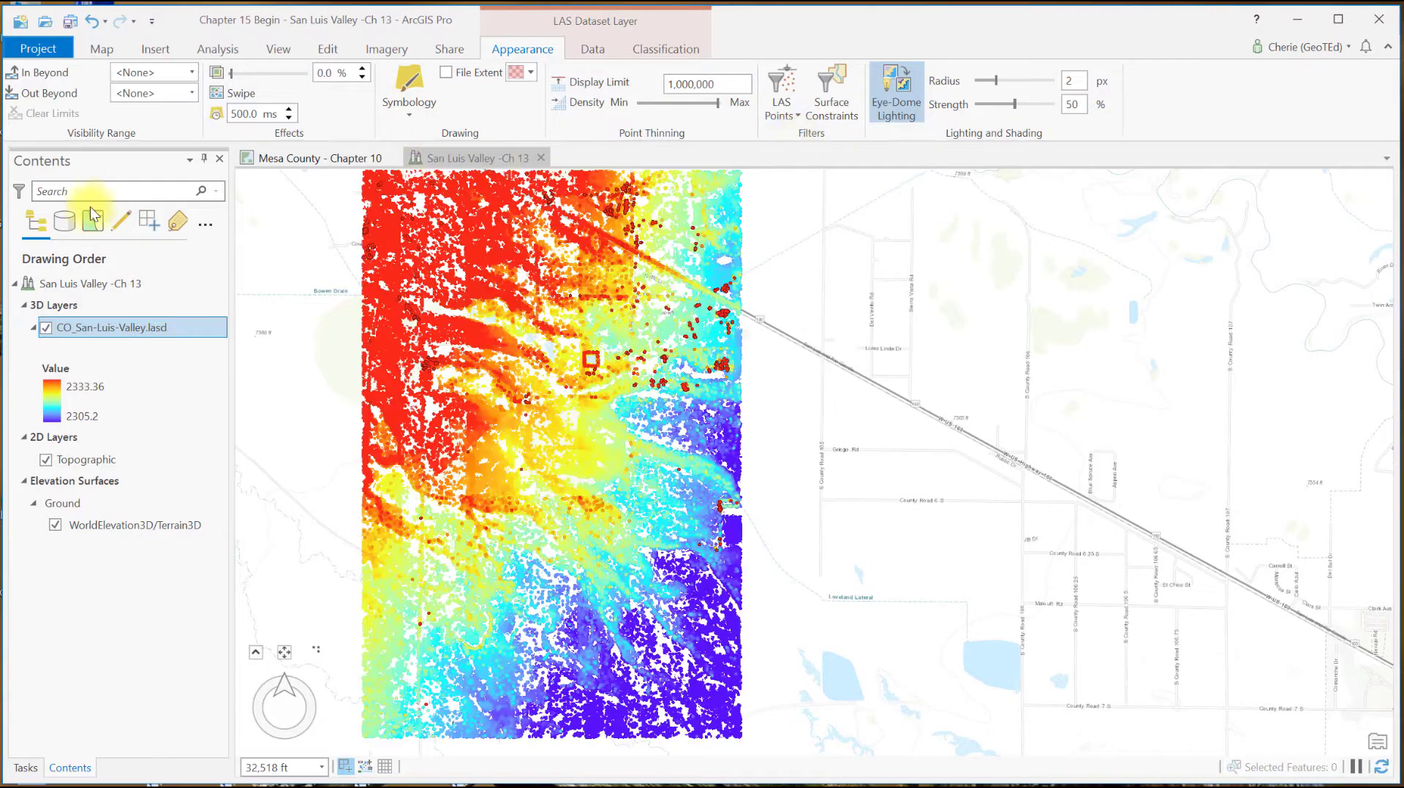
- In the CO_San-Luis-Valley.lasd layer properties, exclude classification codes 2 Ground, 7 Low Noise, 9 Water and 10 Rail from the LAS filter
right_click(66, 329)
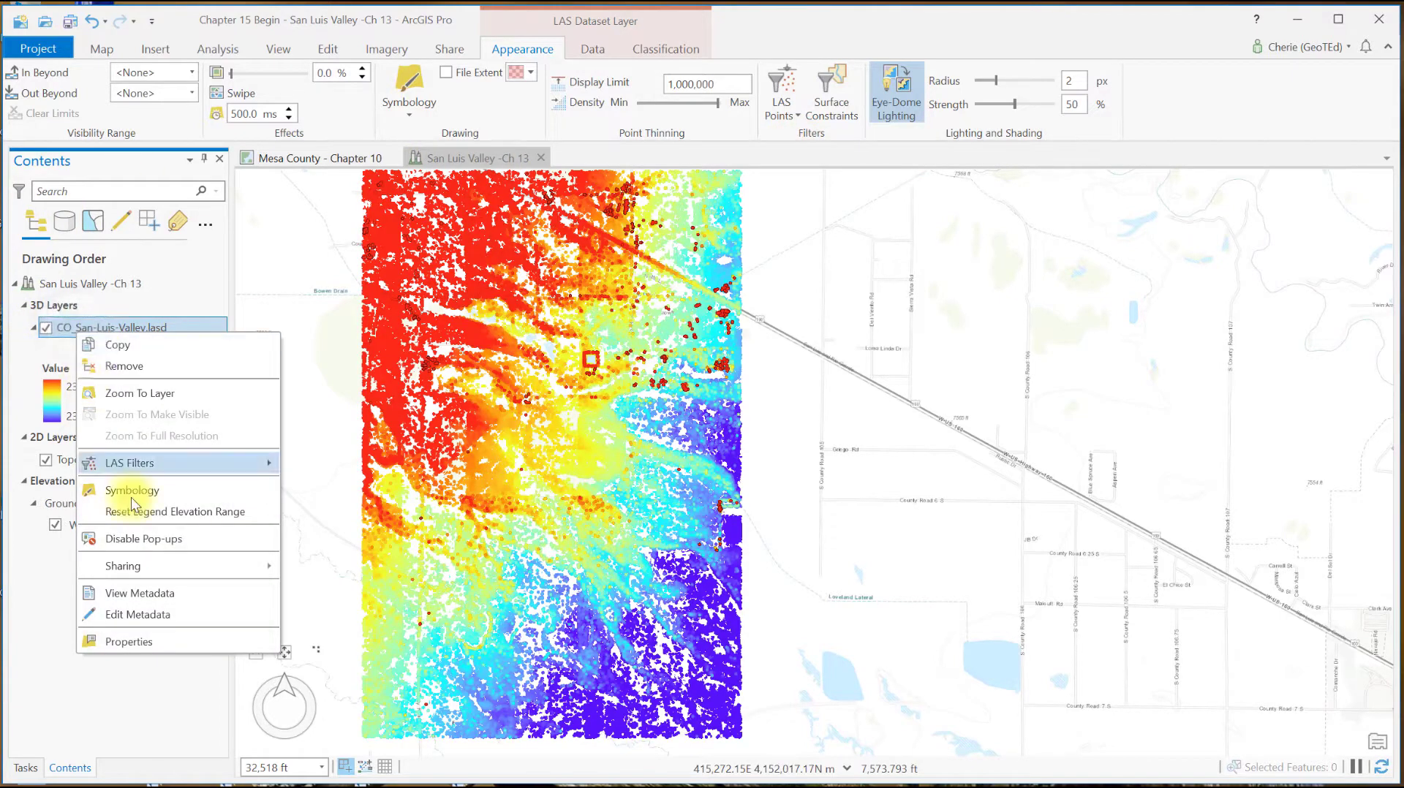
left_click(131, 643)
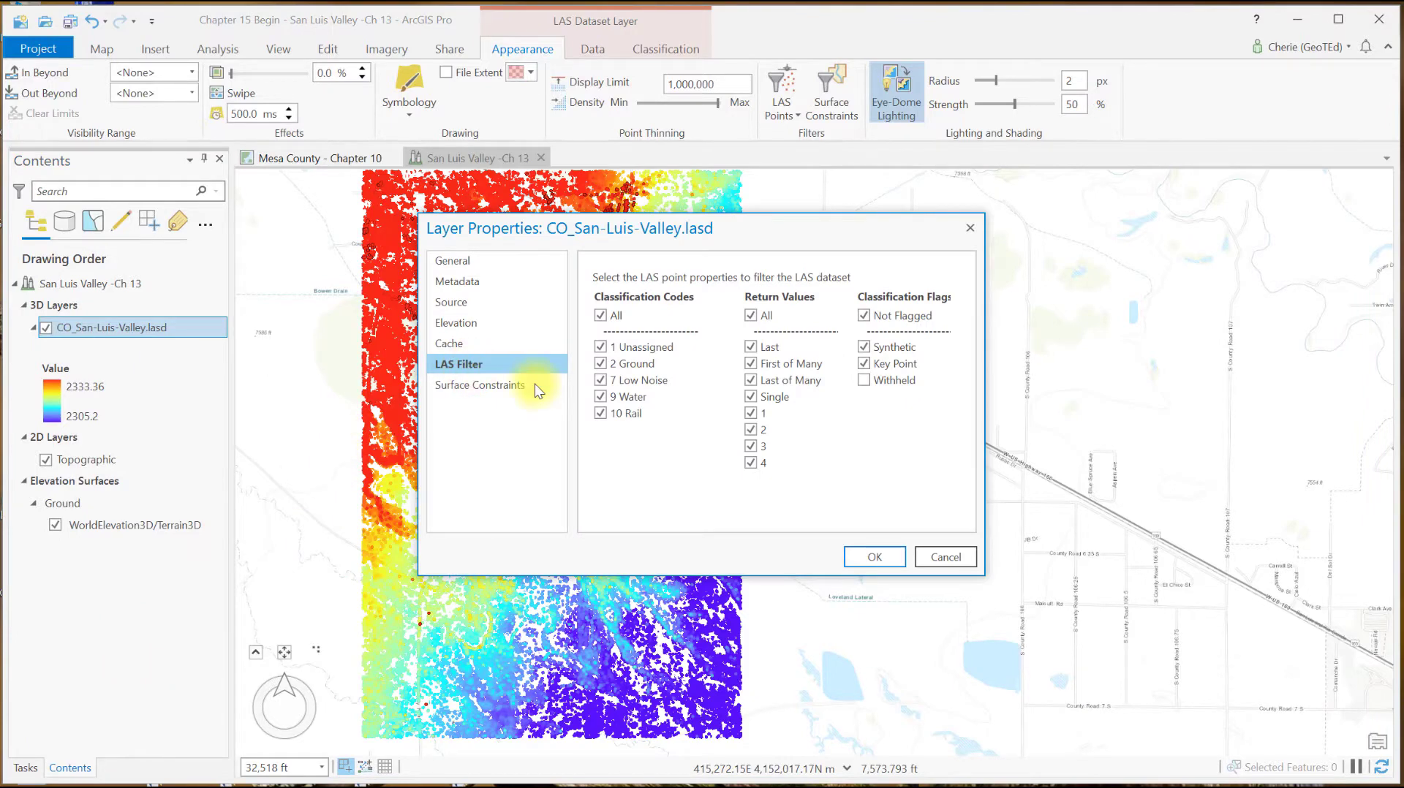
left_click(600, 364)
left_click(601, 380)
left_click(600, 397)
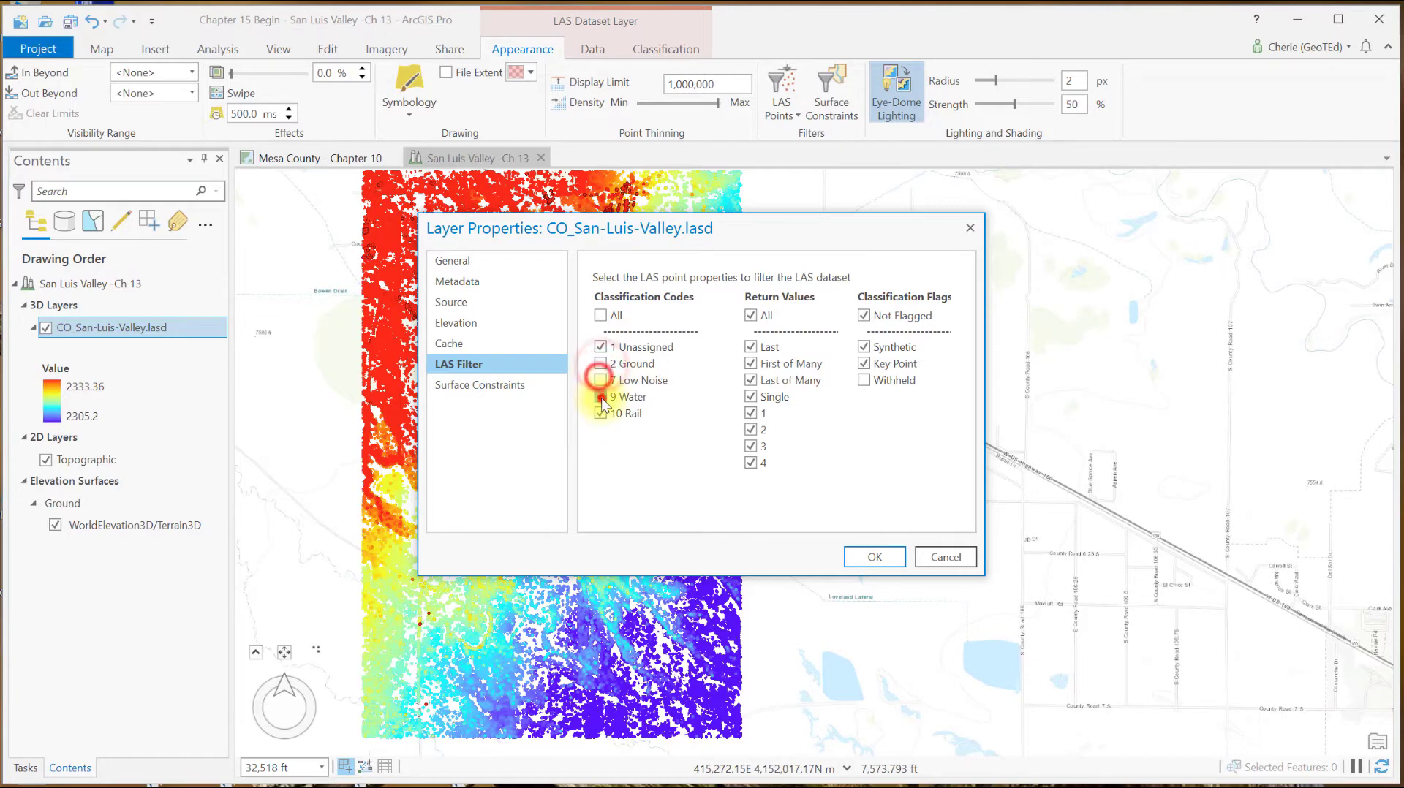
left_click(600, 413)
left_click(885, 560)
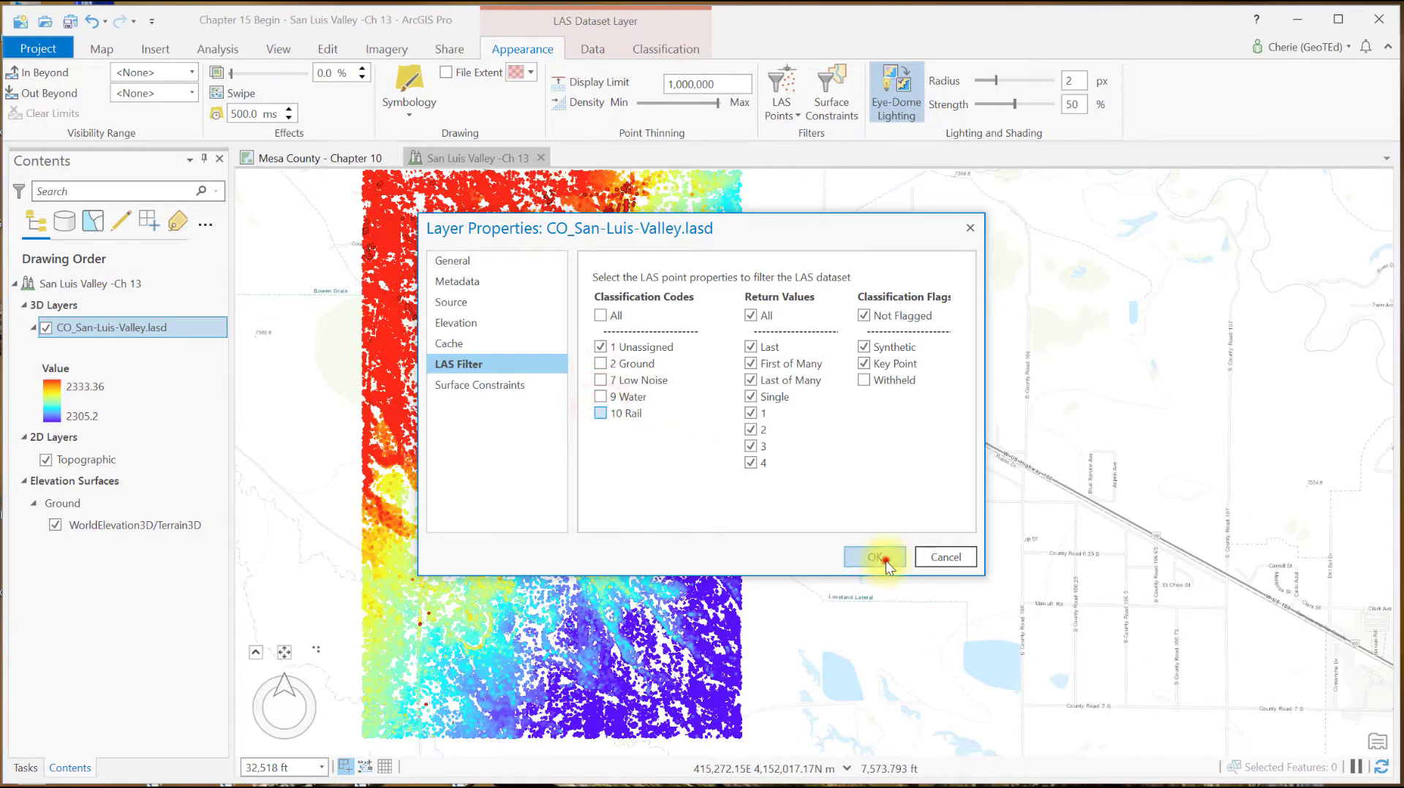